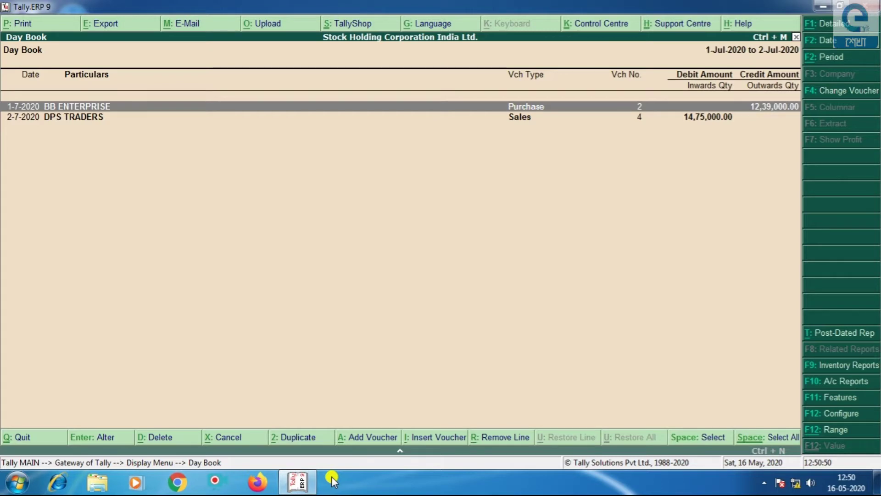
# Open the BB ENTERPRISE purchase voucher from the Day Book and review its voucher date, supplier invoice number and invoice date.
pyautogui.press('Return')
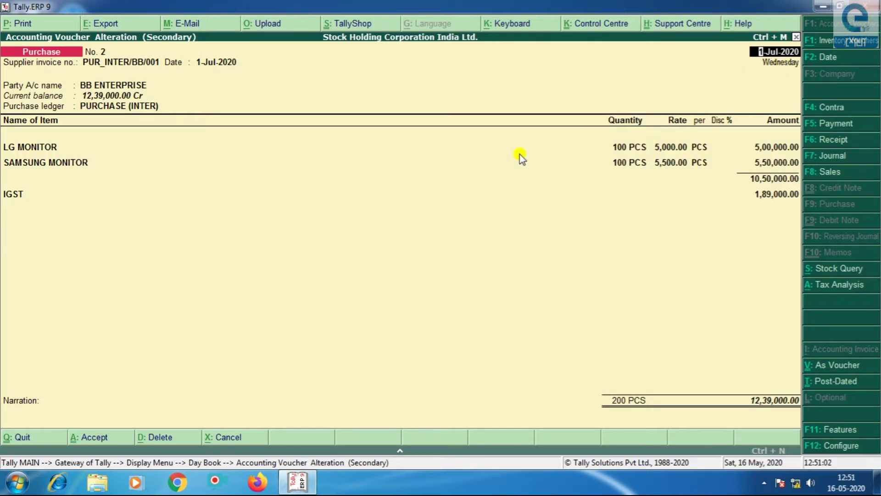
pyautogui.press('Return')
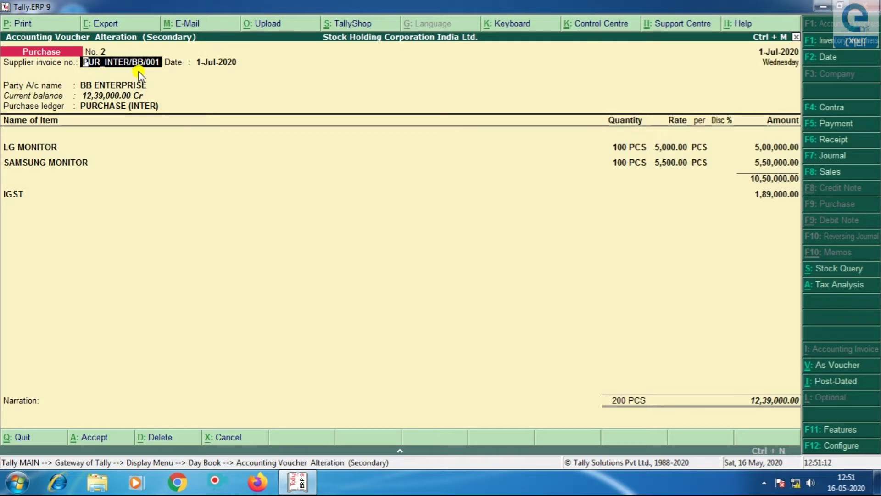
pyautogui.press('Return')
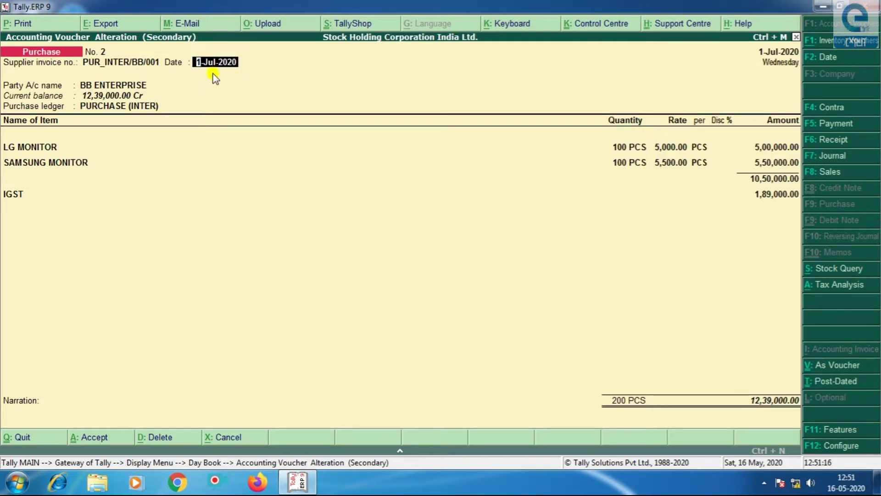
pyautogui.press('Return')
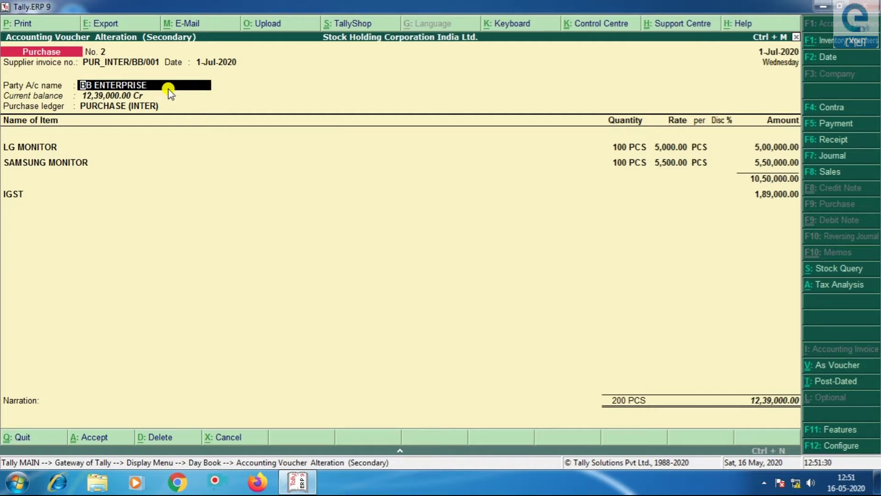
# Review the party's supplier details in the purchase voucher and keep PURCHASE (INTER) as the purchase ledger.
pyautogui.press('Return')
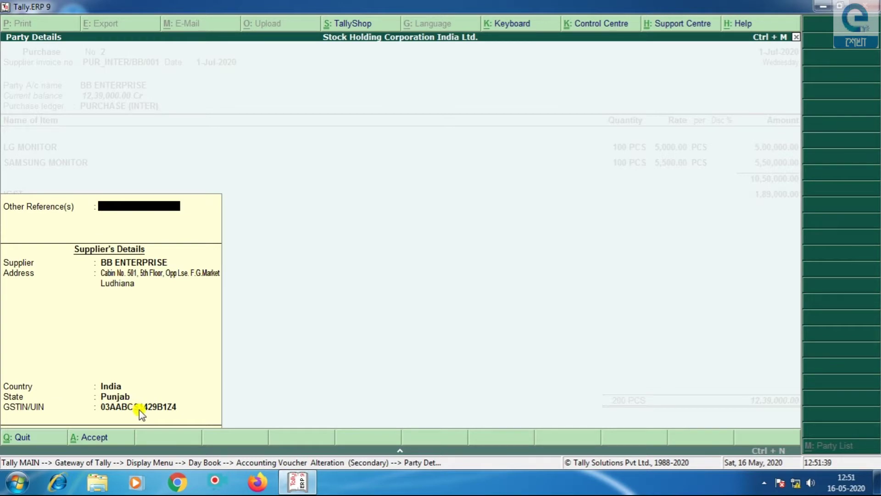
pyautogui.press('Return')
pyautogui.press('Return')
pyautogui.press('Return')
pyautogui.press('Return')
pyautogui.press('Return')
pyautogui.press('Return')
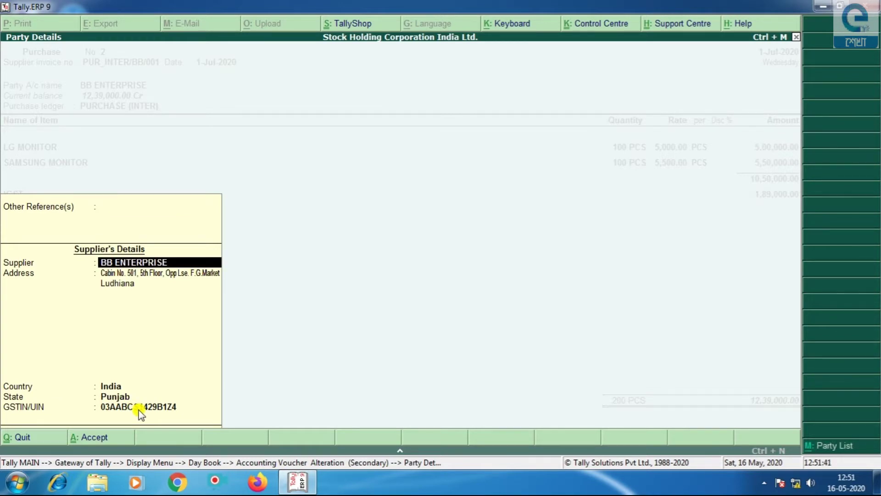
pyautogui.press('Return')
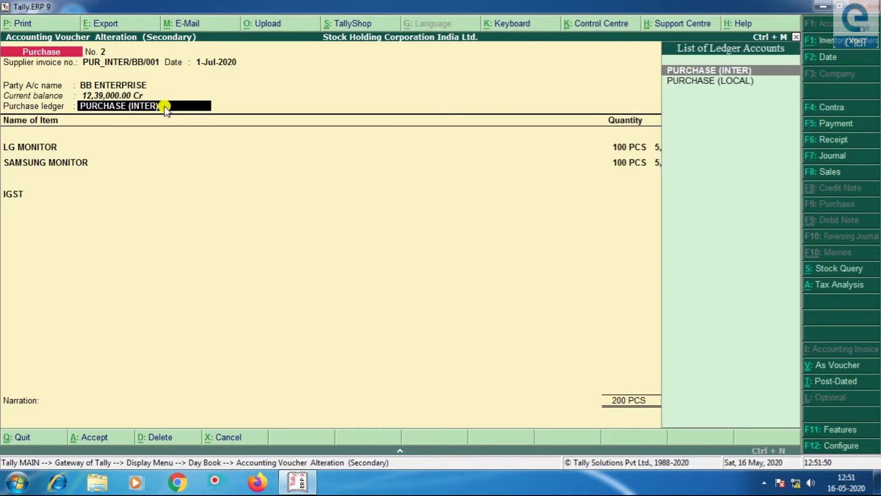
pyautogui.press('Return')
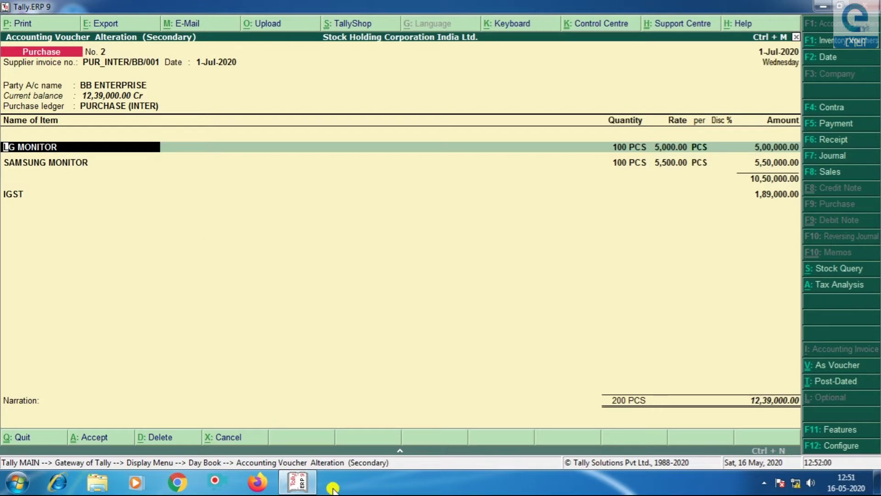
# Go through the LG MONITOR line, checking its quantity, rate, unit, discount and amount.
pyautogui.press('Return')
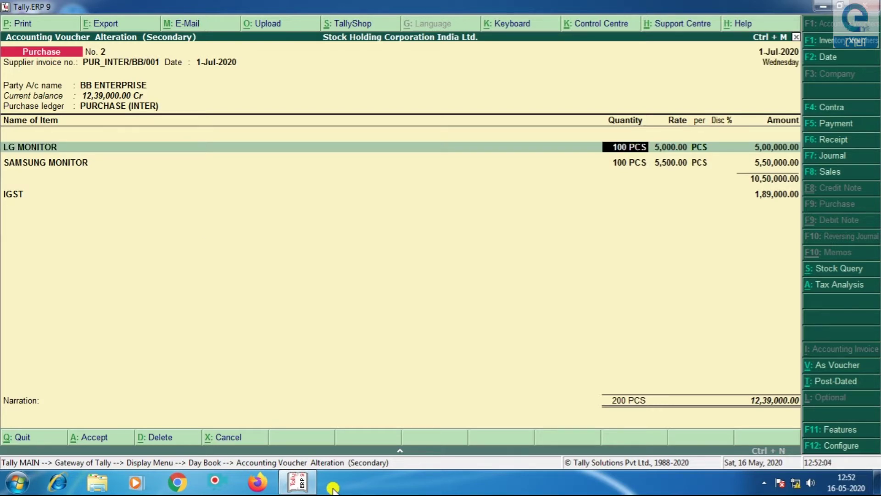
pyautogui.press('Return')
pyautogui.press('Return')
pyautogui.press('Return')
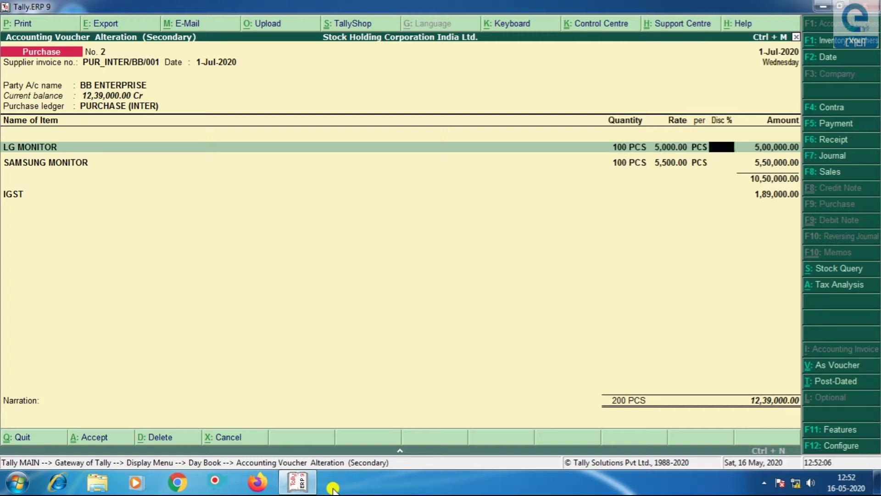
pyautogui.press('Return')
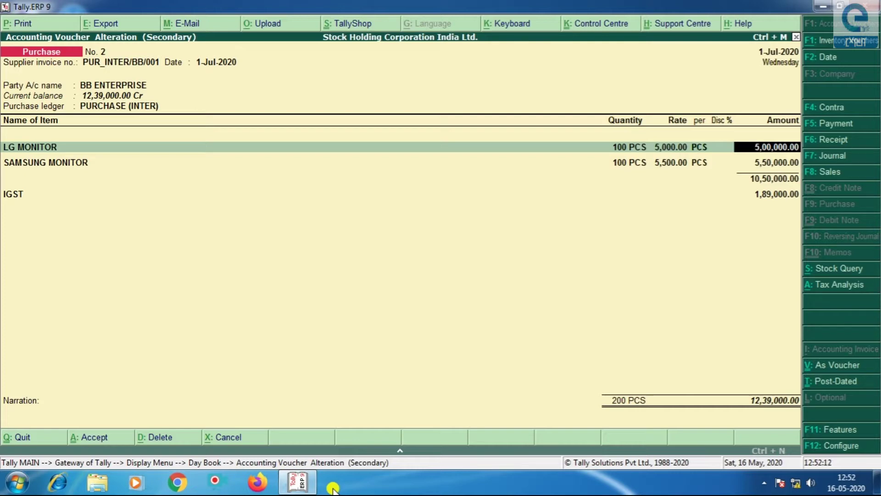
pyautogui.press('Return')
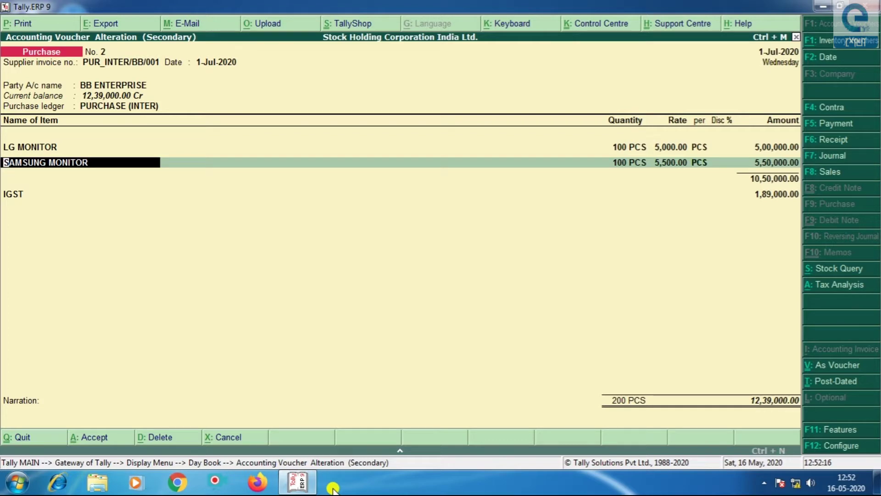
# Go through the SAMSUNG MONITOR line's quantity, rate, unit and amount, and end the item list at the blank line.
pyautogui.press('Return')
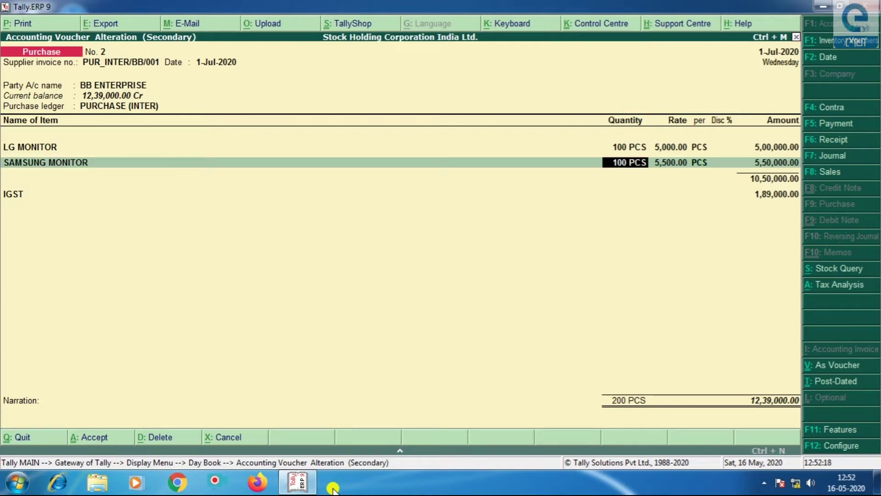
pyautogui.press('Return')
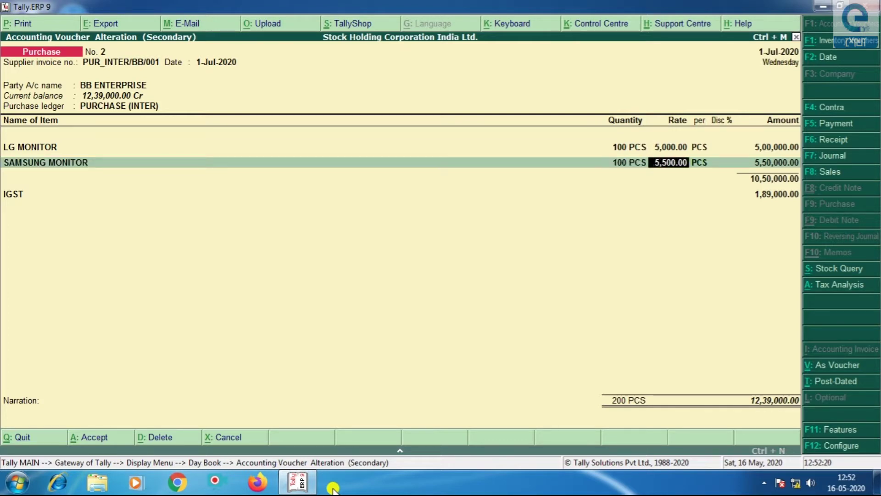
pyautogui.press('Return')
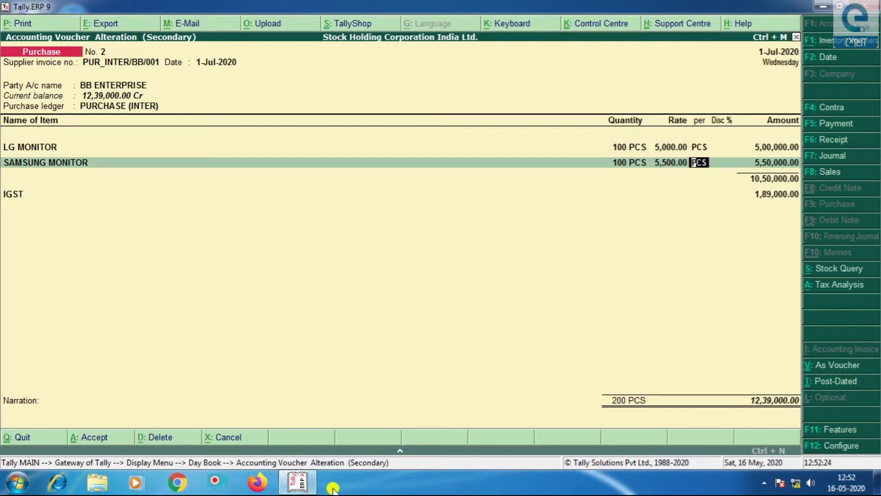
pyautogui.press('Return')
pyautogui.press('Return')
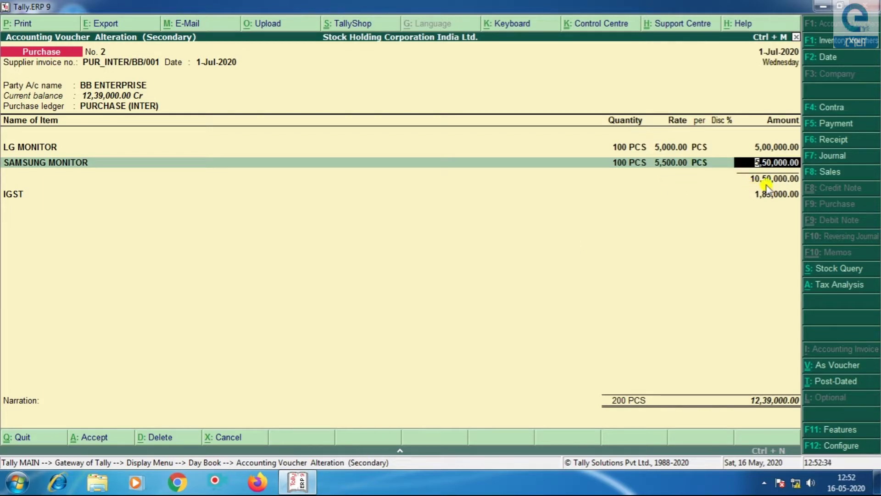
pyautogui.press('Return')
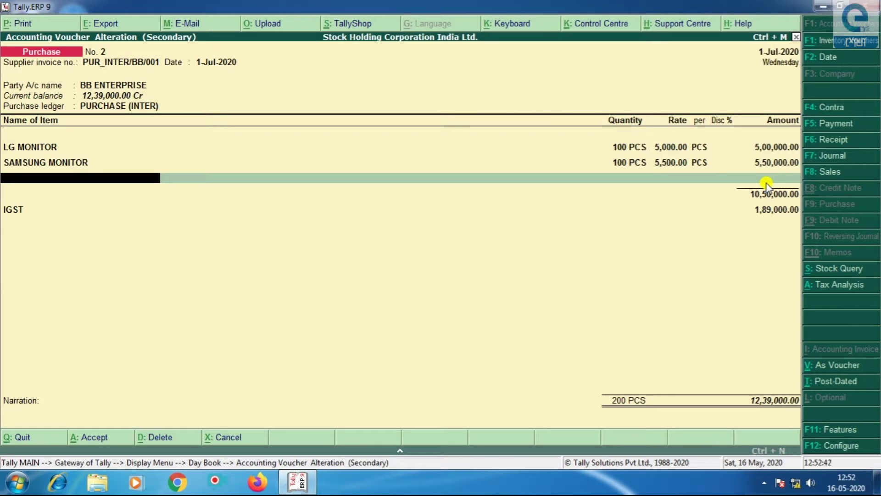
pyautogui.press('Return')
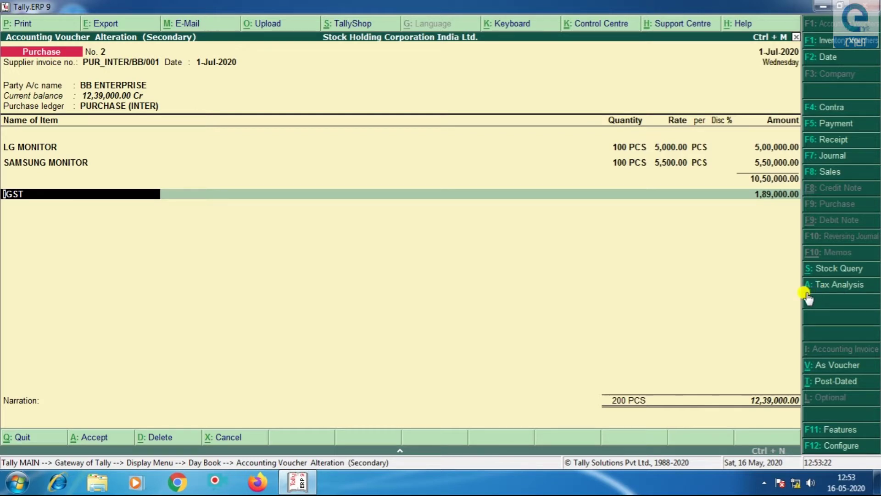
# Examine the purchase voucher's Tax Analysis in detailed form for each item's tax rate and value, and return to the voucher.
pyautogui.click(833, 285)
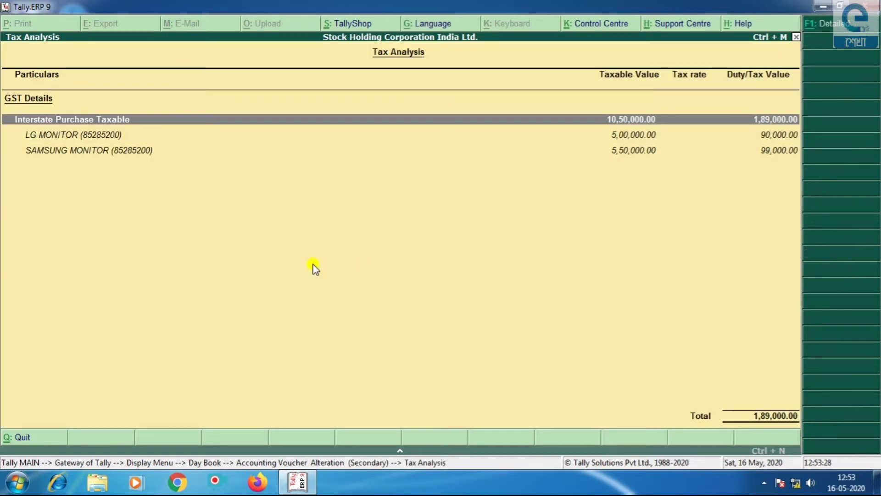
pyautogui.hotkey('alt', 'F1')
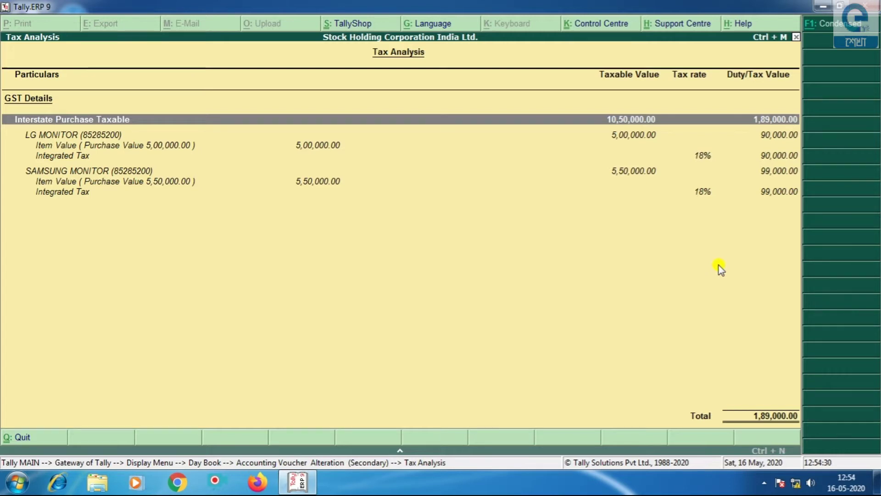
pyautogui.press('Escape')
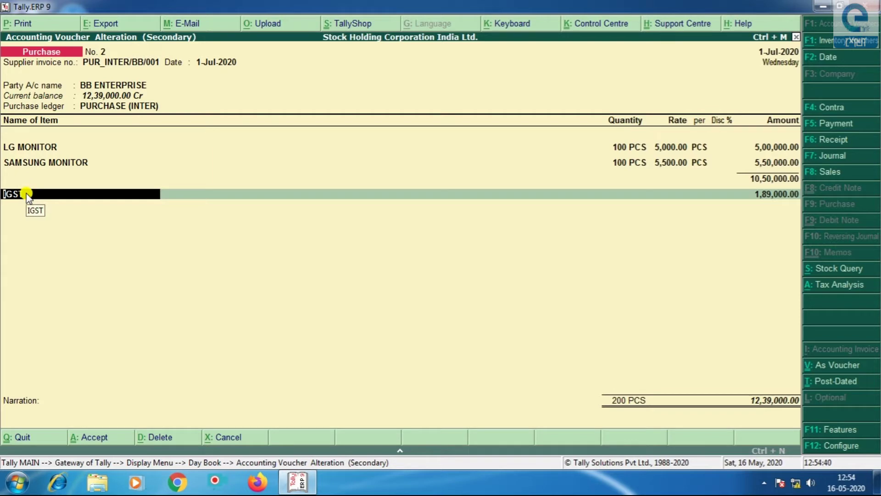
# Review the IGST ledger line and its amount, leaving the following ledger line empty.
pyautogui.press('Return')
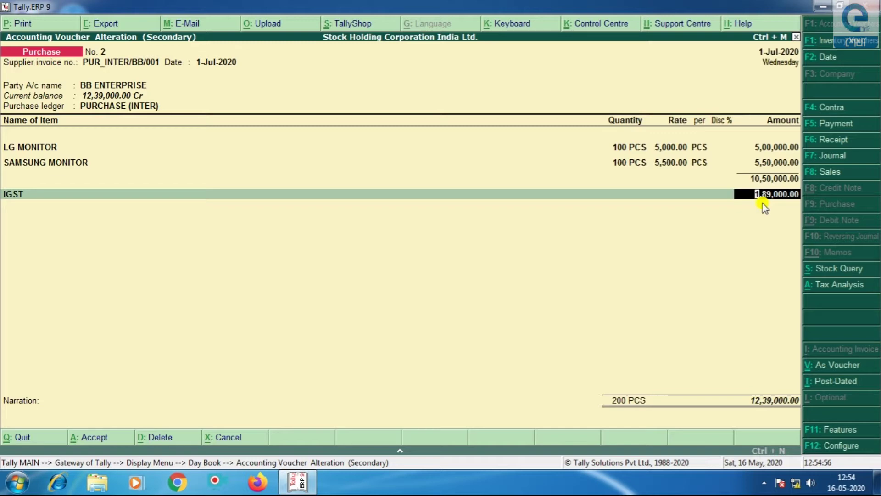
pyautogui.press('Return')
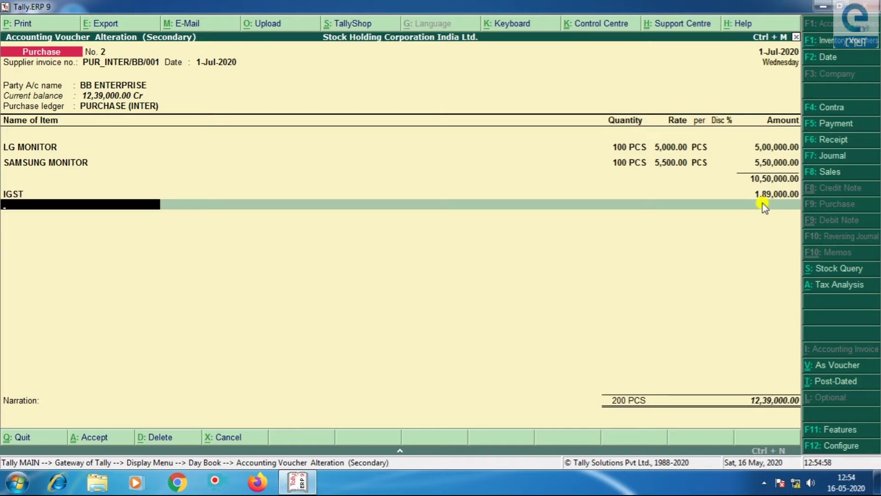
pyautogui.press('Return')
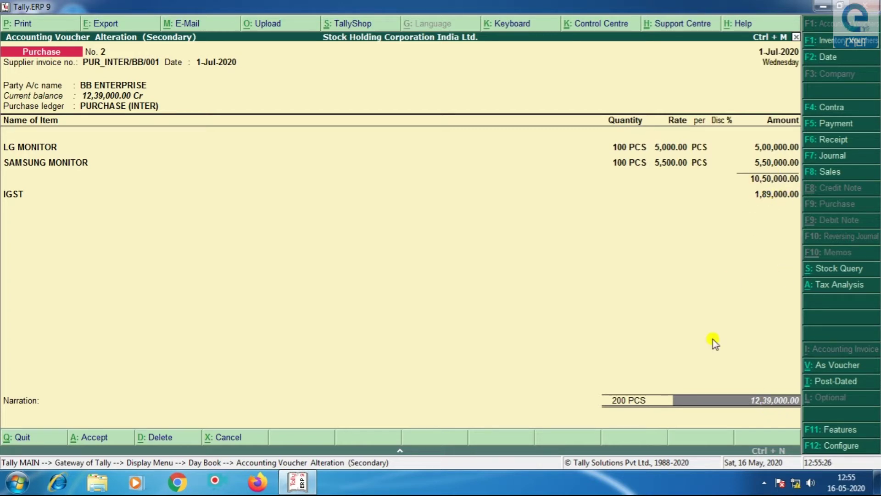
# Keep the New Ref bill-wise allocation for BB ENTERPRISE and accept the purchase voucher.
pyautogui.press('Return')
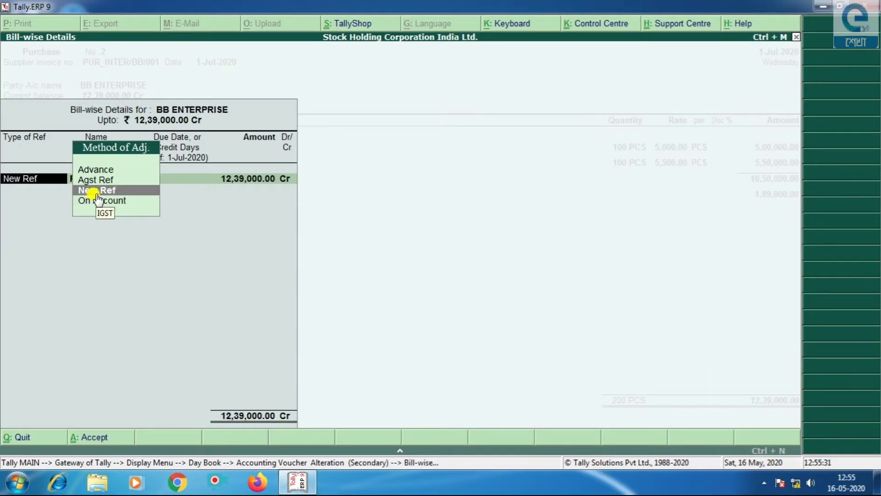
pyautogui.press('Return')
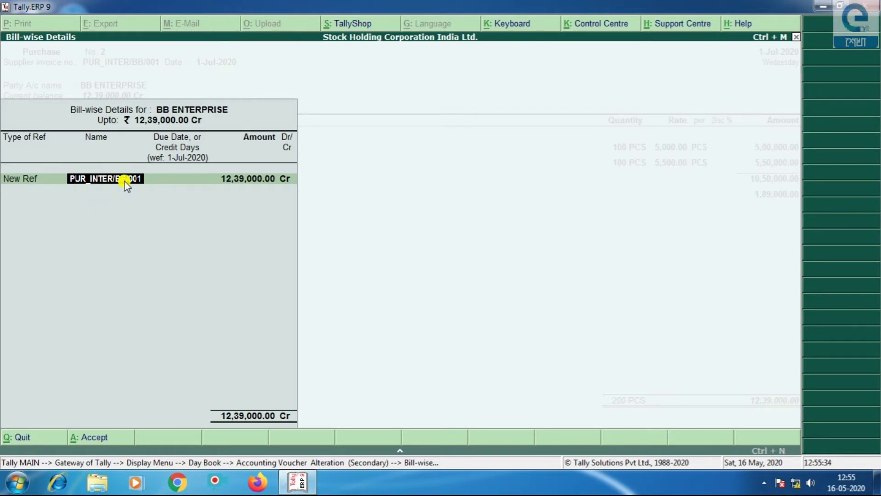
pyautogui.press('Return')
pyautogui.press('Return')
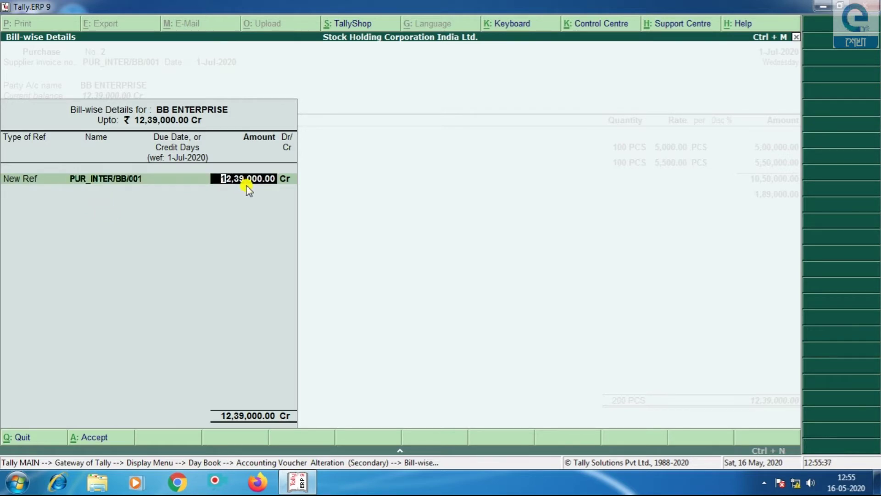
pyautogui.press('Return')
pyautogui.press('Return')
pyautogui.press('Return')
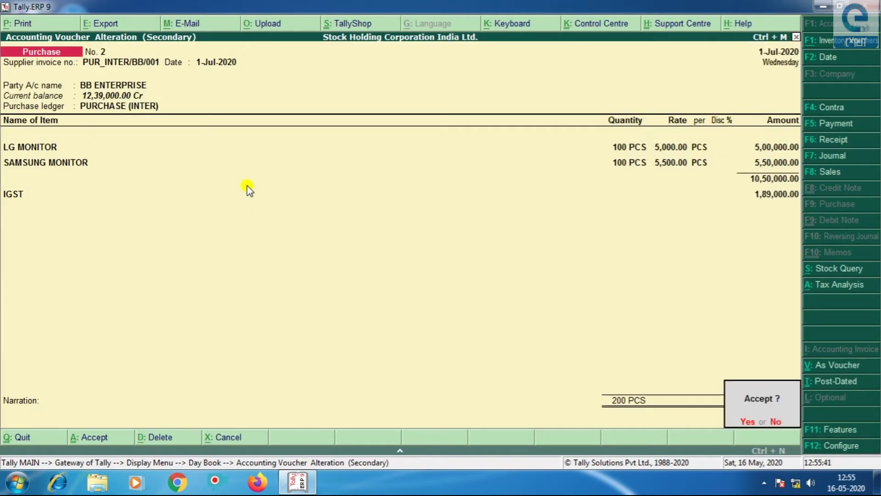
pyautogui.press('Return')
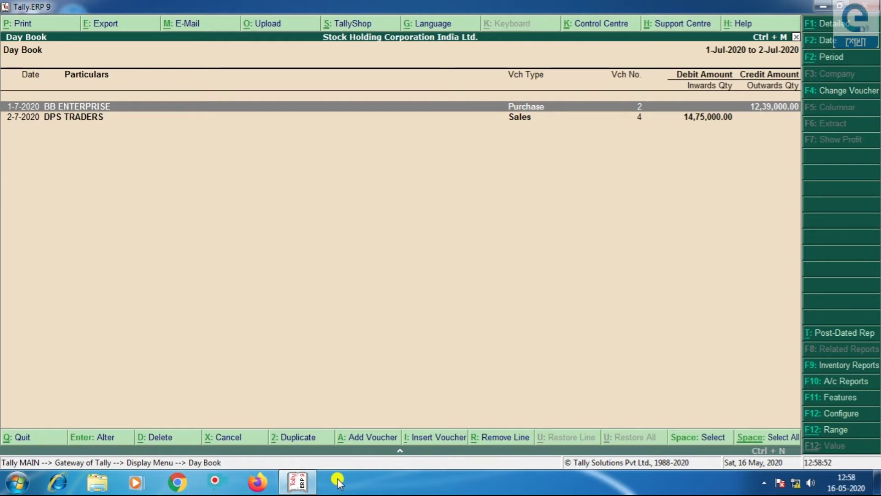
# Open the DPS TRADERS sales voucher from the Day Book and review its date, reference number, party account and buyer's details.
pyautogui.press('Down')
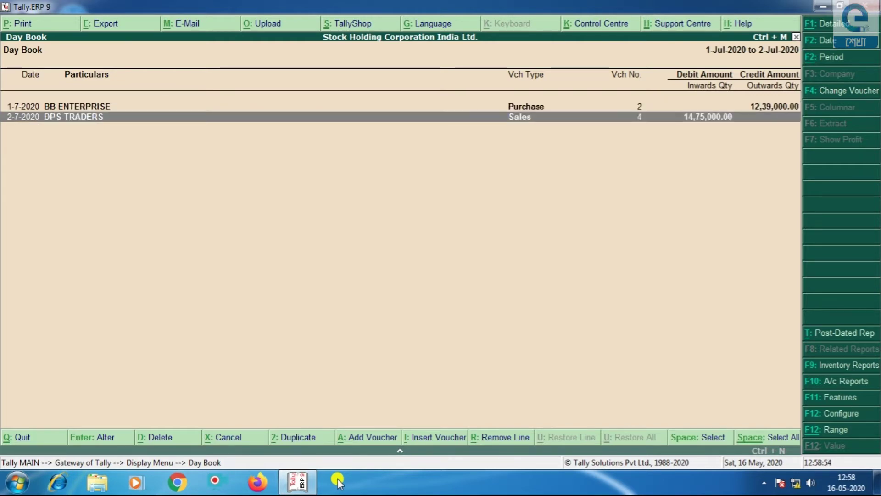
pyautogui.press('Return')
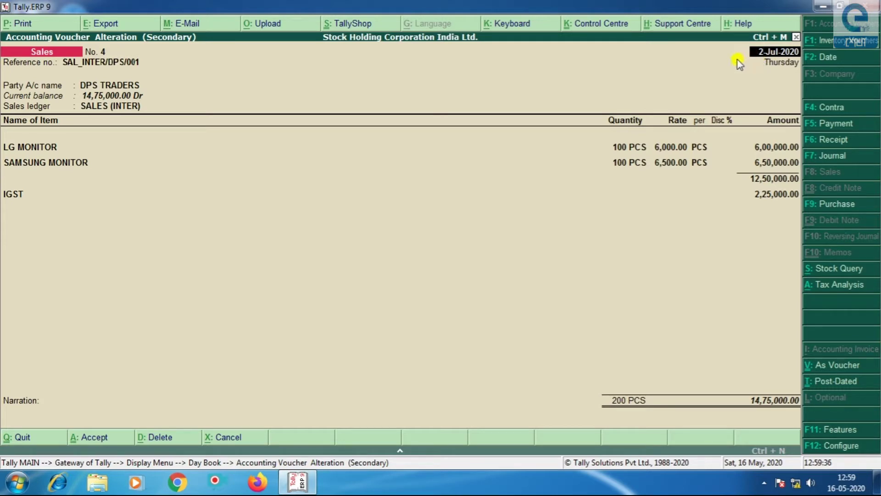
pyautogui.press('Return')
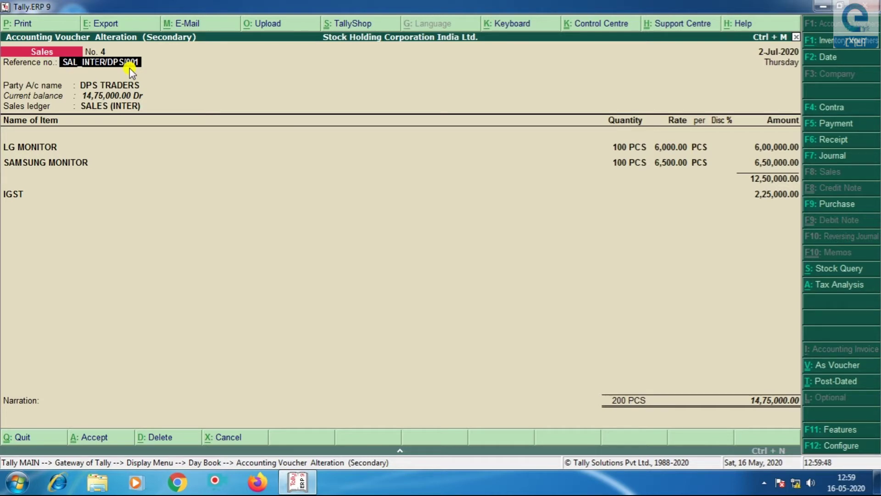
pyautogui.press('Return')
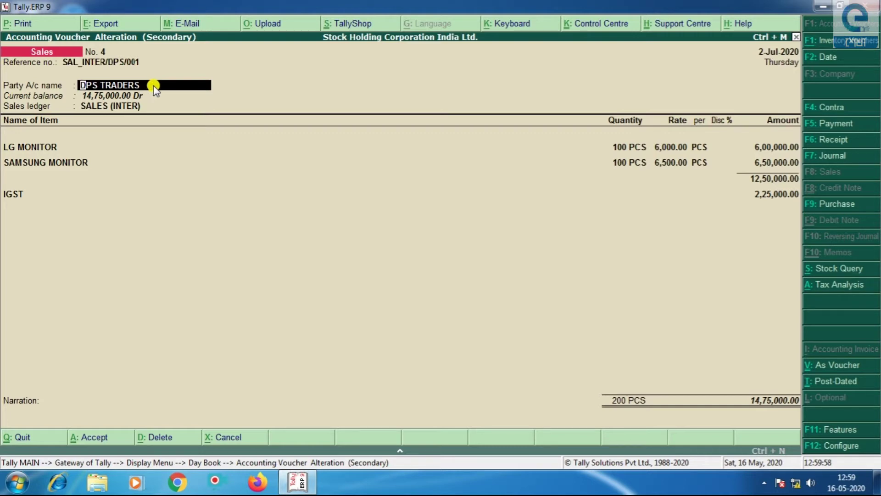
pyautogui.press('Return')
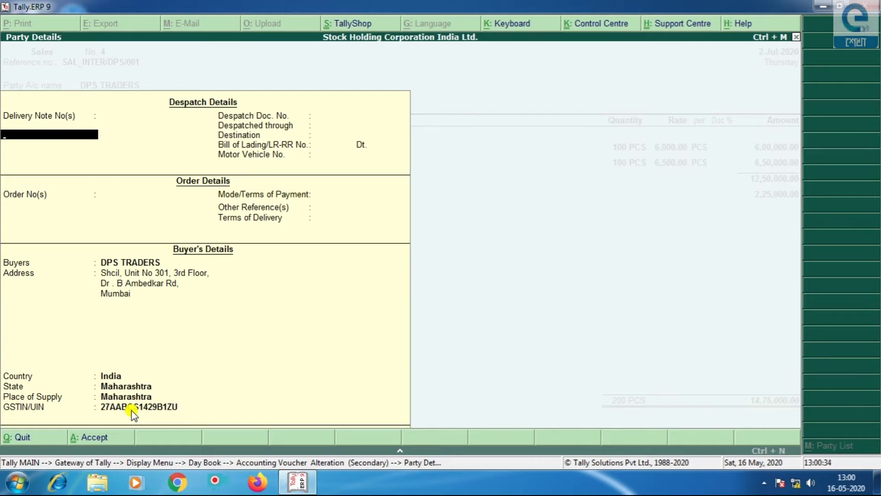
pyautogui.hotkey('ctrl', 'a')
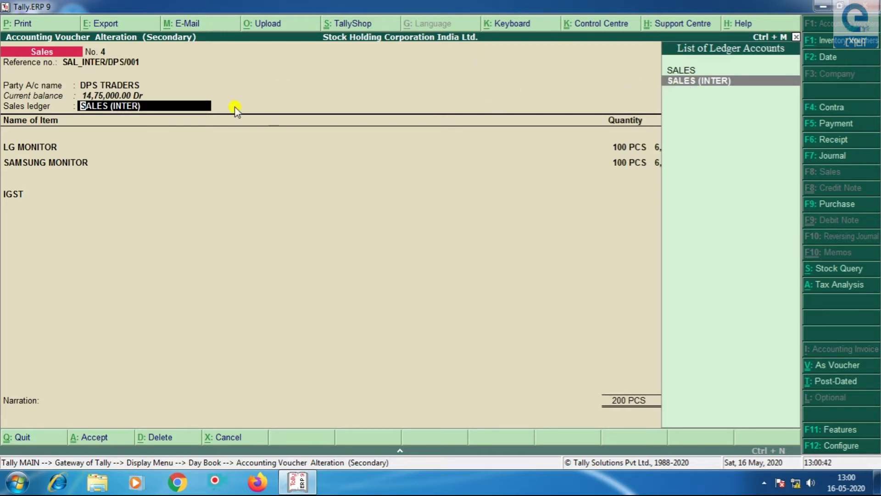
# Keep SALES (INTER) as the sales ledger and review the LG MONITOR line's quantity, rate and amount.
pyautogui.press('Return')
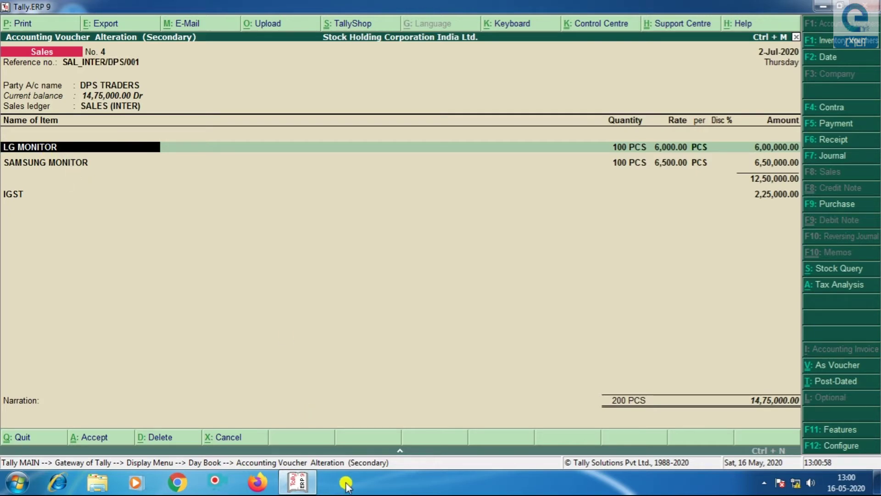
pyautogui.press('Return')
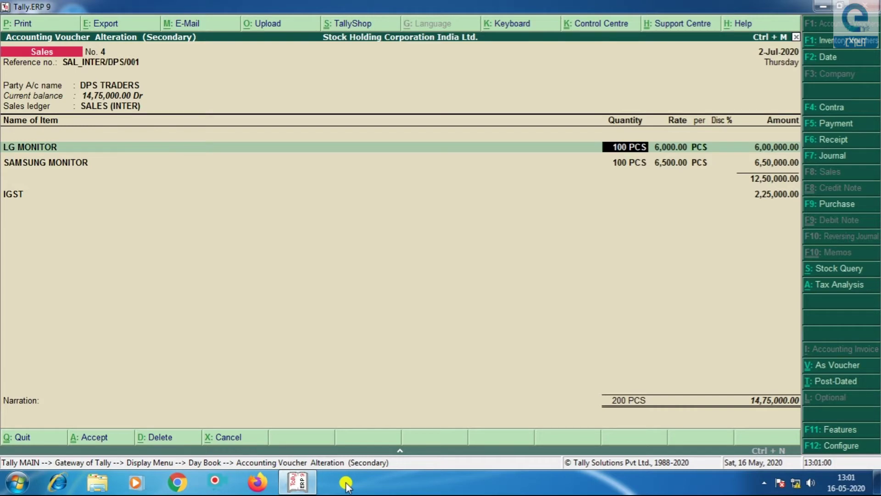
pyautogui.press('Return')
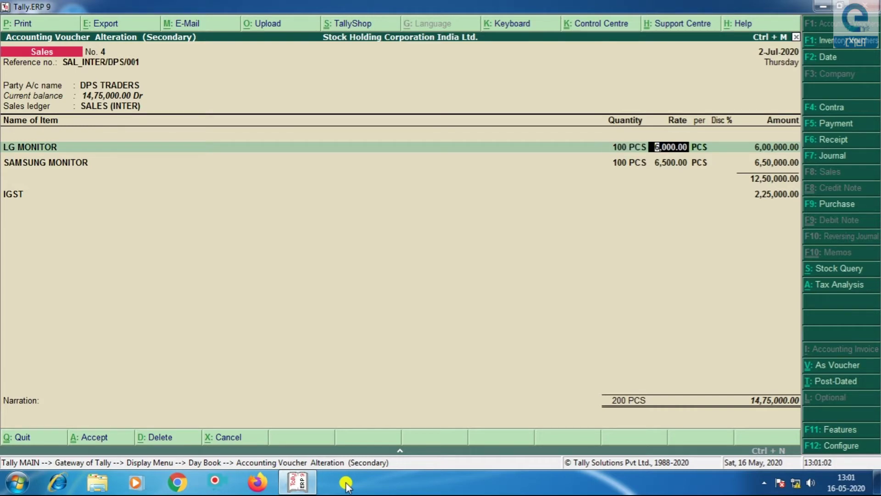
pyautogui.press('Return')
pyautogui.press('Return')
pyautogui.press('Return')
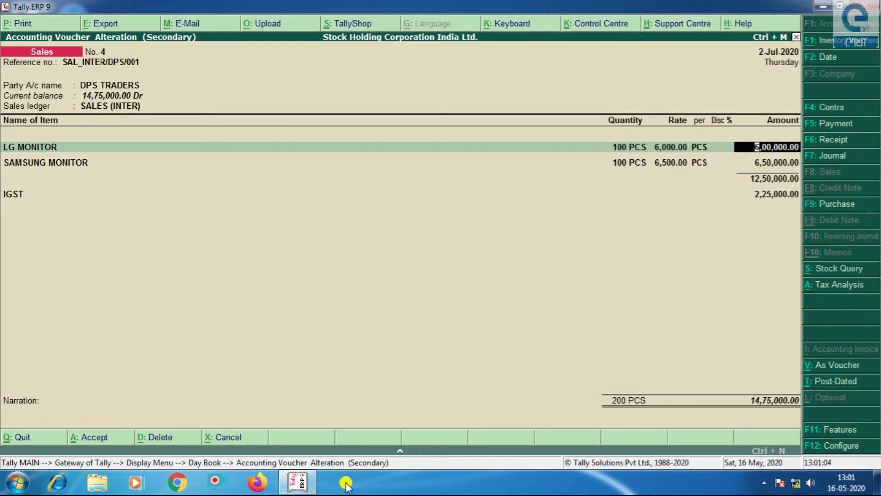
pyautogui.press('Return')
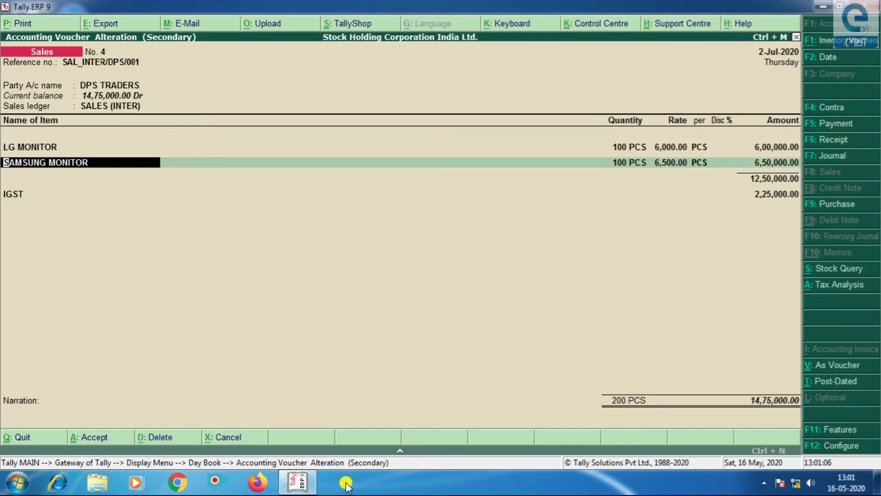
# Review the SAMSUNG MONITOR line's quantity, rate and amount, leaving the following item line empty.
pyautogui.press('Return')
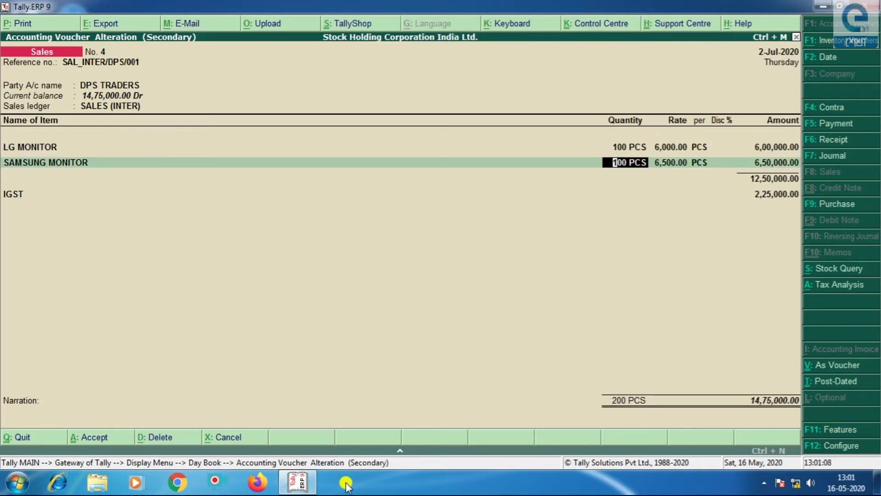
pyautogui.press('Return')
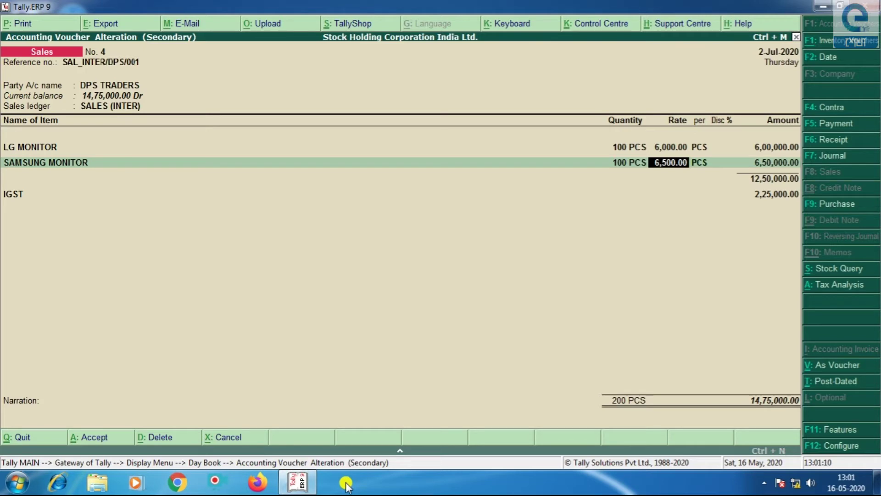
pyautogui.press('Return')
pyautogui.press('Return')
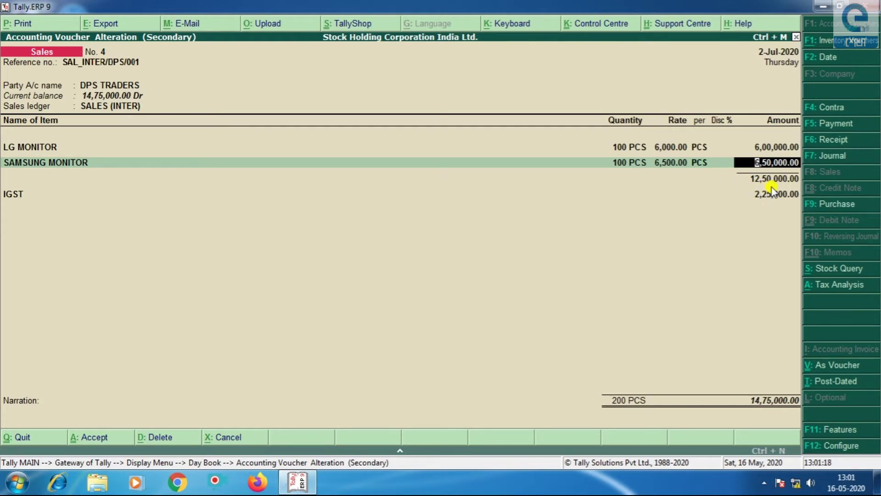
pyautogui.press('Return')
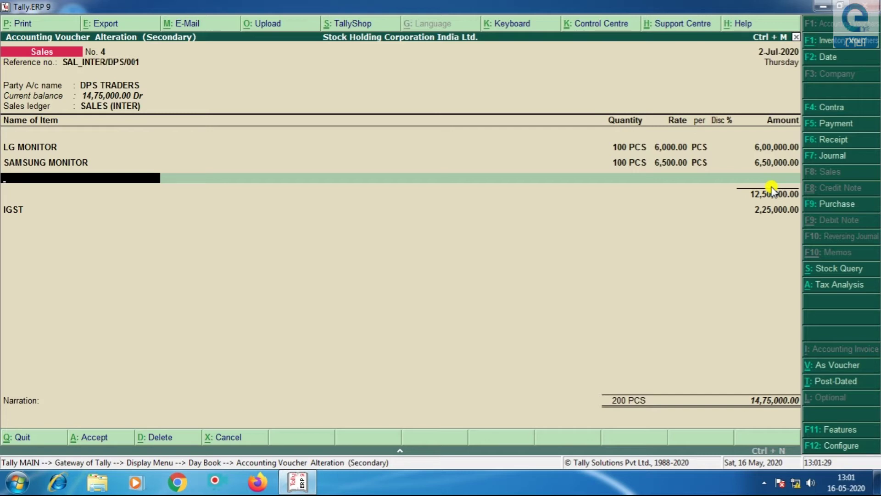
pyautogui.press('Return')
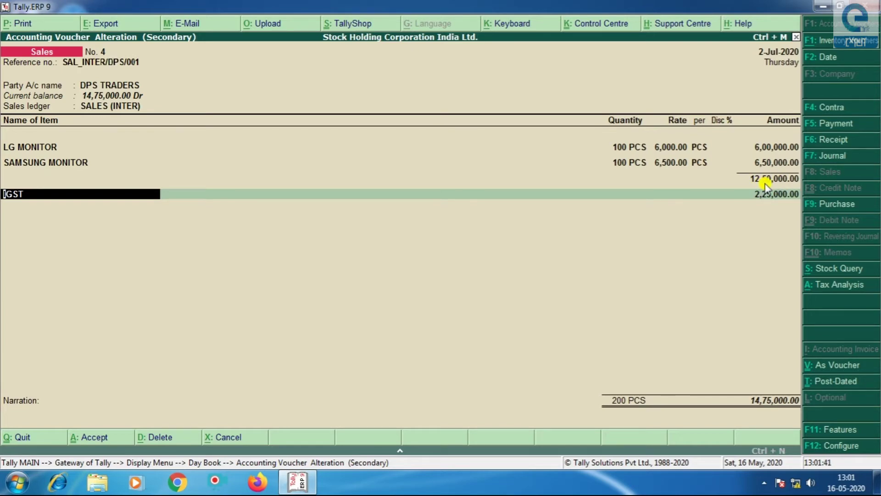
# Examine the sales voucher's Tax Analysis in detailed form for each item's integrated tax, and return to the voucher.
pyautogui.click(832, 282)
pyautogui.hotkey('alt', 'F1')
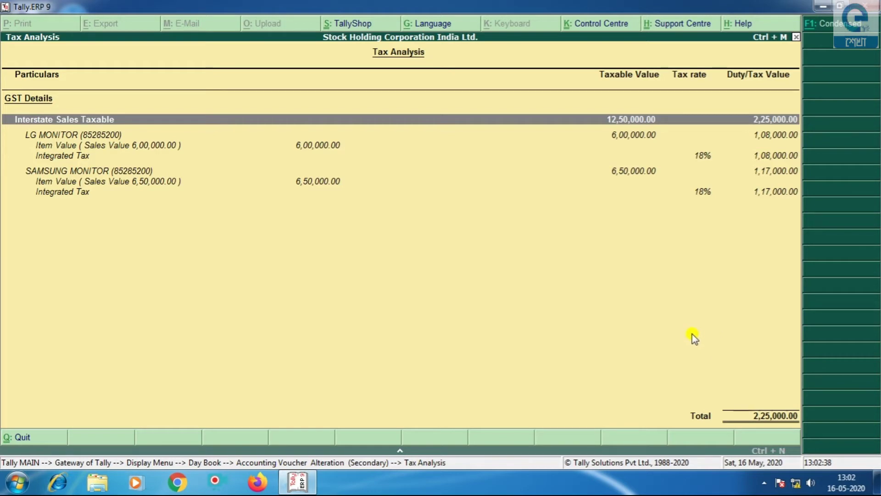
pyautogui.press('Escape')
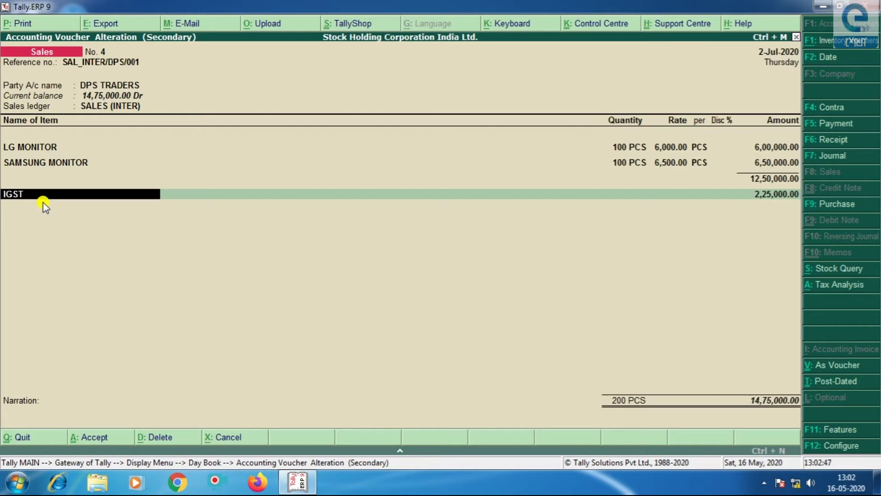
# Review the sales voucher's IGST ledger line and amount, leaving the following ledger line empty.
pyautogui.press('Return')
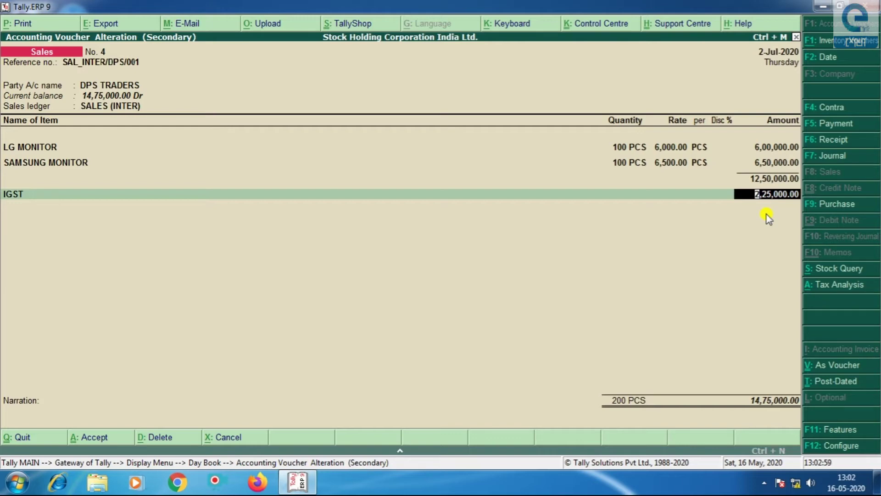
pyautogui.press('Return')
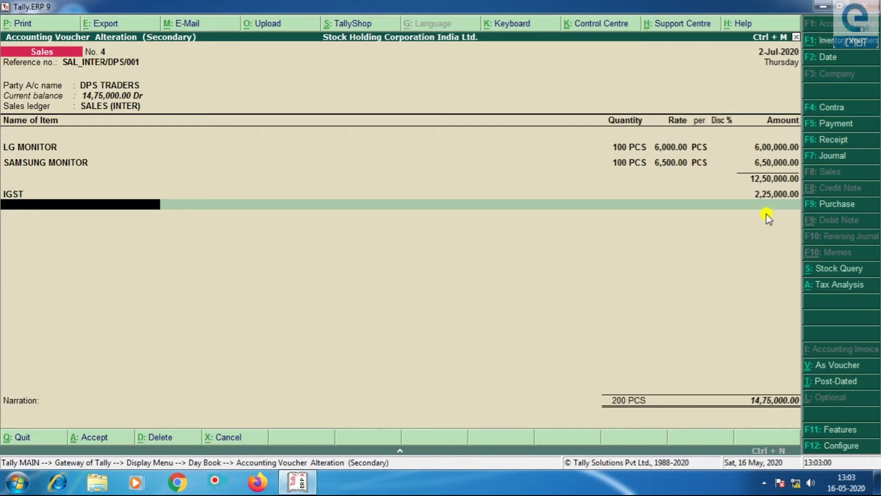
pyautogui.press('Return')
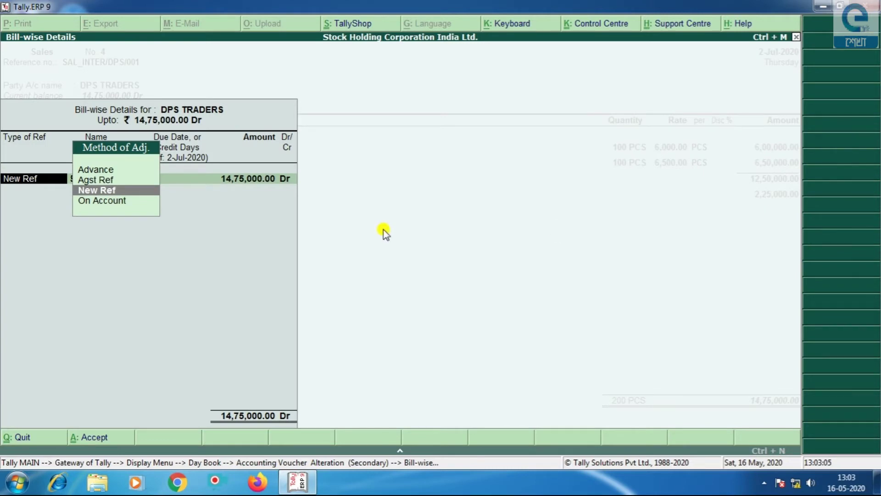
# Check the voucher total, keep the New Ref bill-wise allocation SAL_INTER/DPS/001 for DPS TRADERS, and accept the sales voucher.
pyautogui.press('Escape')
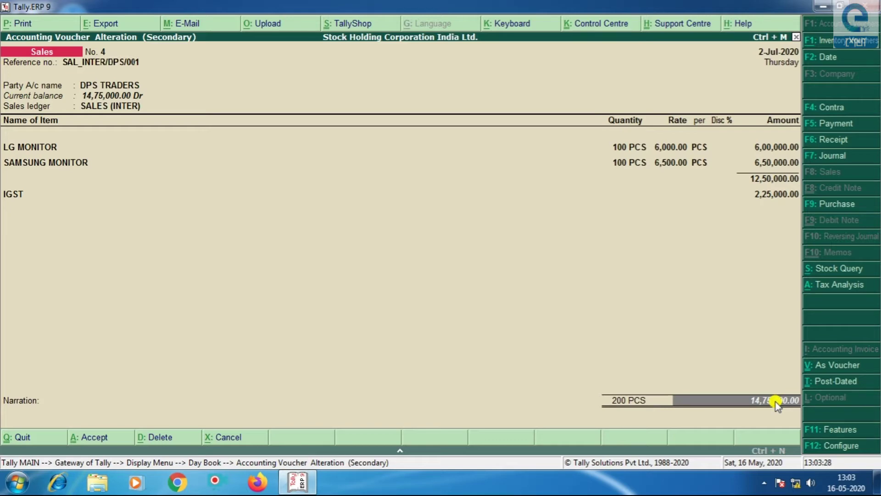
pyautogui.press('Return')
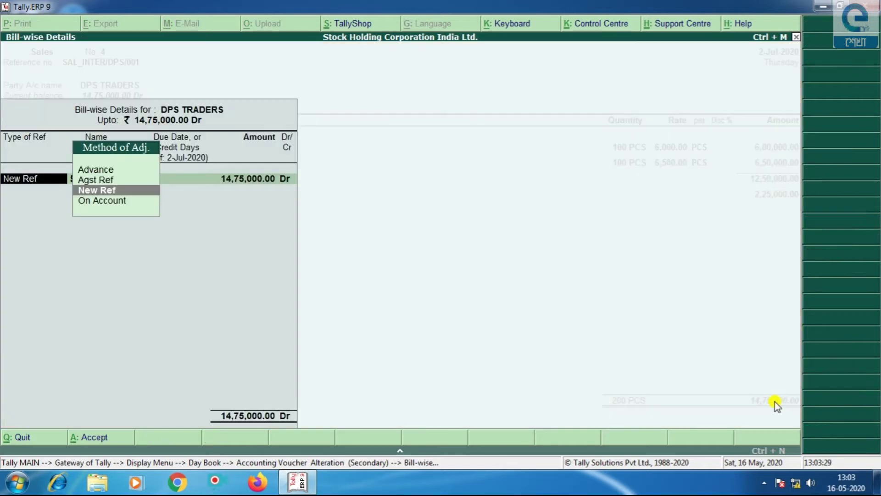
pyautogui.click(98, 192)
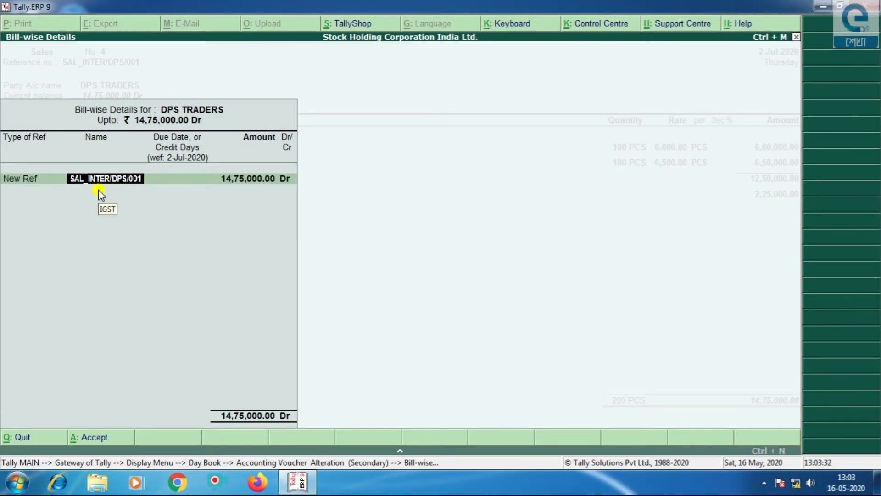
pyautogui.press('Return')
pyautogui.press('Return')
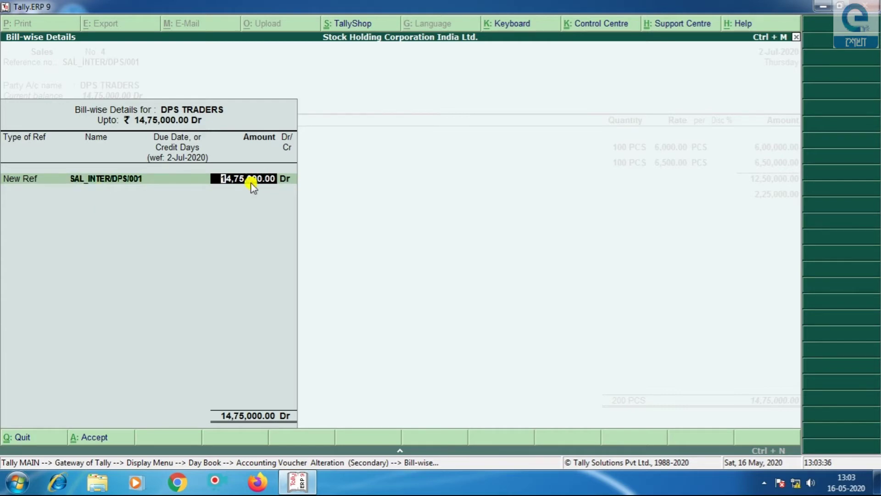
pyautogui.press('Return')
pyautogui.press('Return')
pyautogui.press('Return')
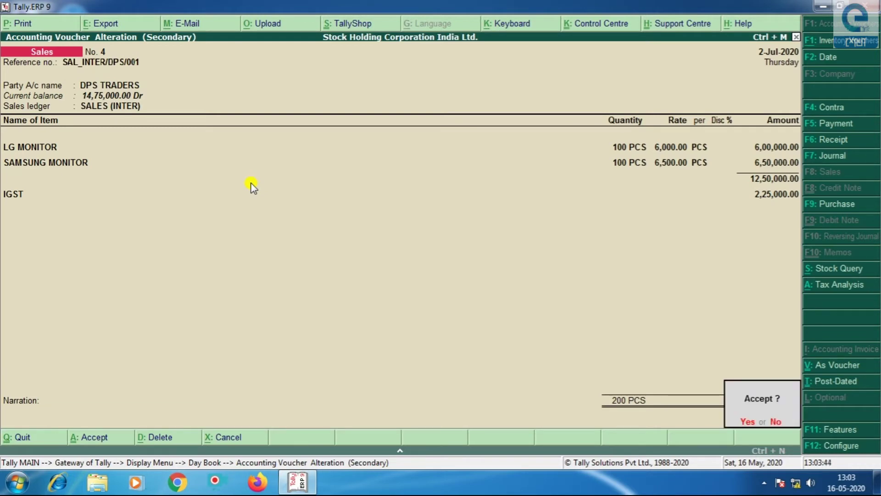
pyautogui.press('Return')
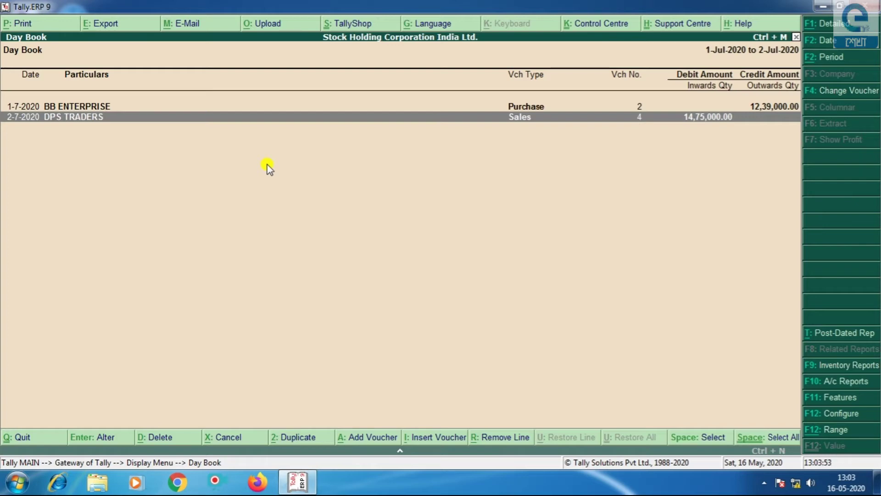
# Reopen the DPS TRADERS sales voucher and display an enlarged print preview of its Tax Invoice.
pyautogui.press('Return')
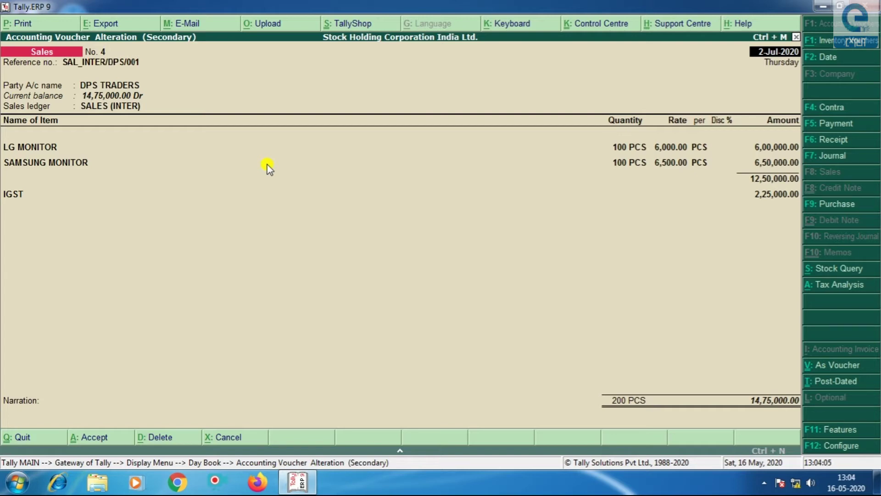
pyautogui.hotkey('alt', 'p')
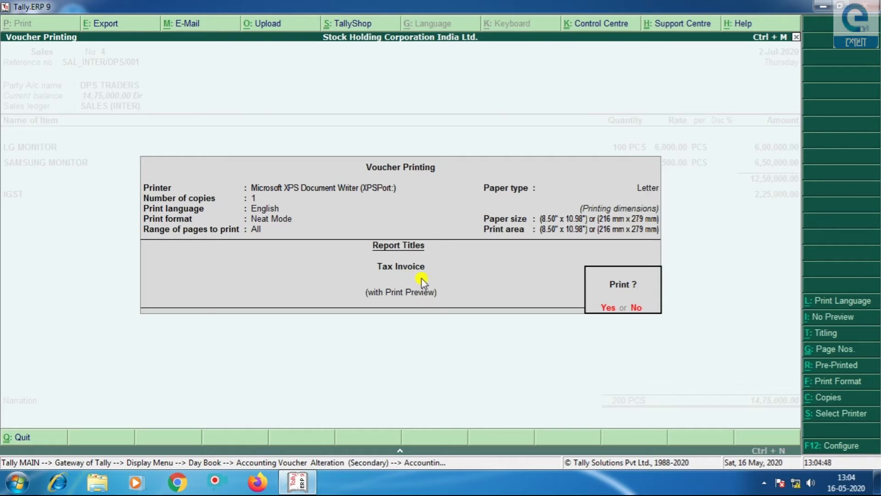
pyautogui.click(605, 307)
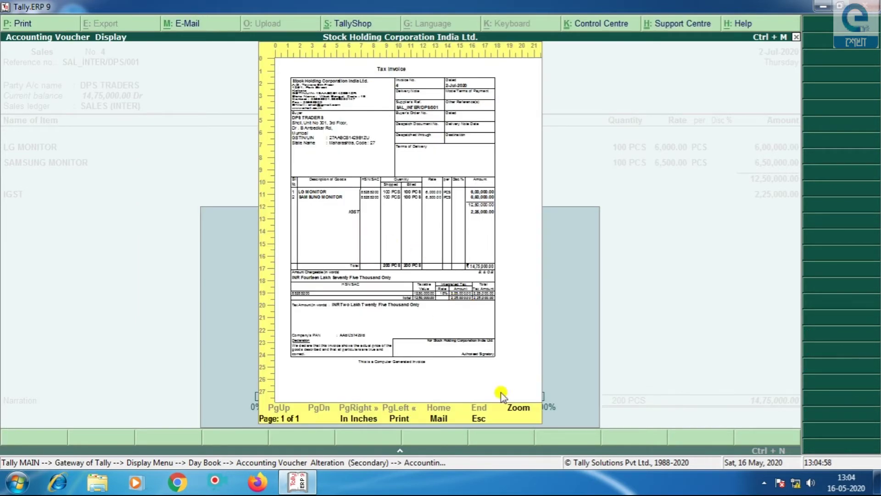
pyautogui.click(516, 407)
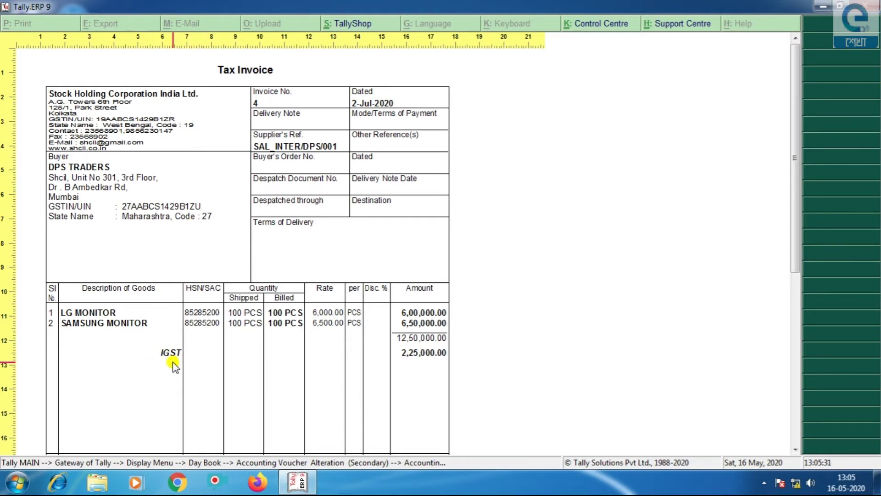
# Examine the Tax Invoice's item lines, IGST, HSN/SAC tax summary and declaration, and close the preview.
pyautogui.scroll(-2, 239, 356)
pyautogui.scroll(-4, 274, 353)
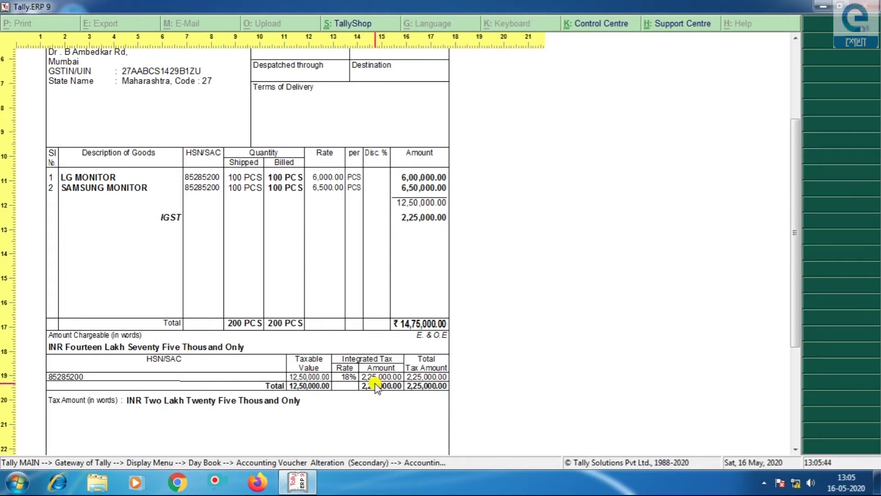
pyautogui.scroll(-3, 375, 385)
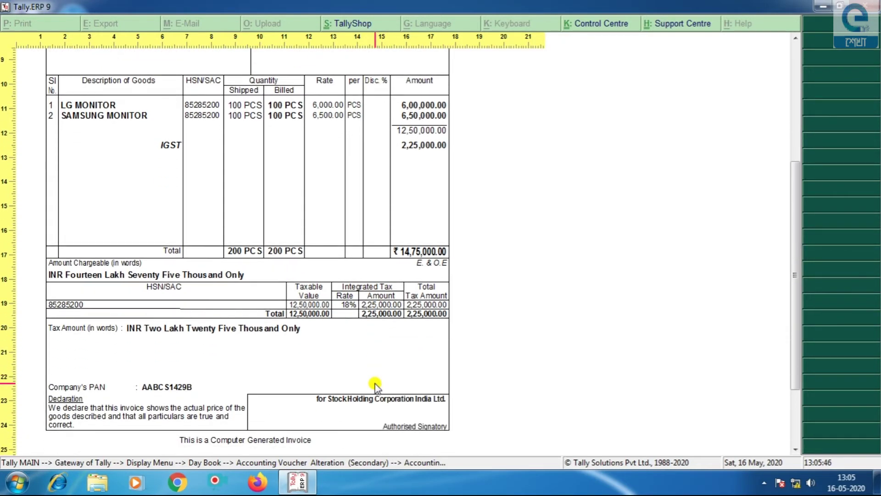
pyautogui.scroll(-2, 376, 384)
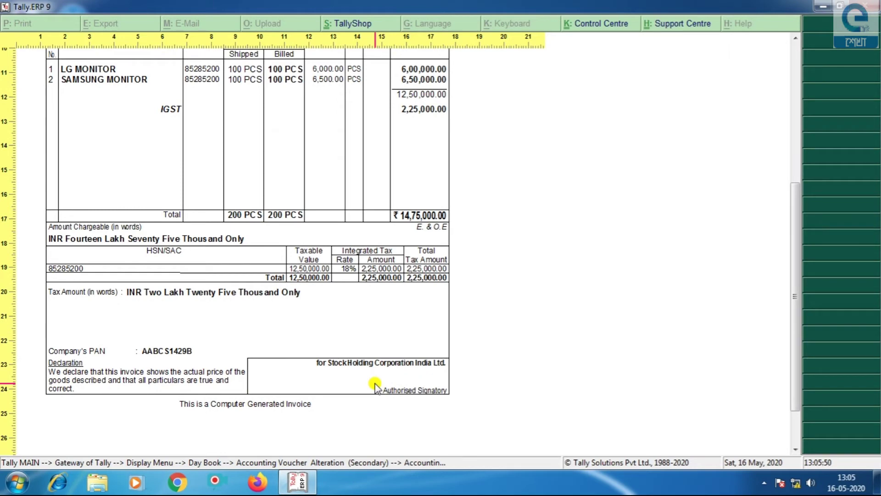
pyautogui.press('Escape')
pyautogui.press('Escape')
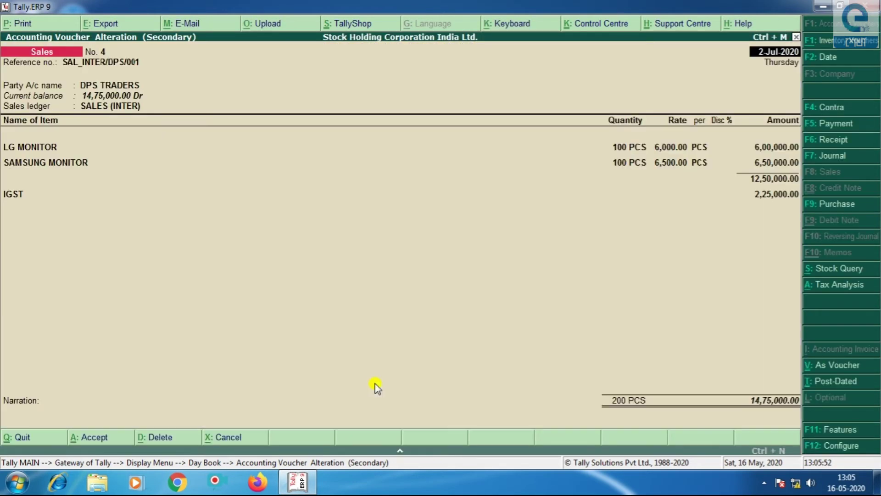
# Quit the DPS TRADERS sales voucher without changing it and leave the Day Book.
pyautogui.press('BackSpace')
pyautogui.press('Escape')
pyautogui.press('y')
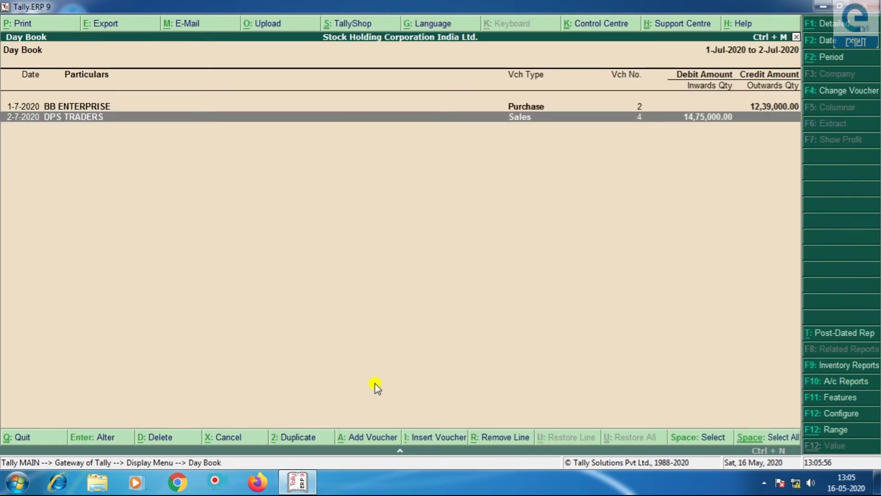
pyautogui.press('Escape')
pyautogui.press('Escape')
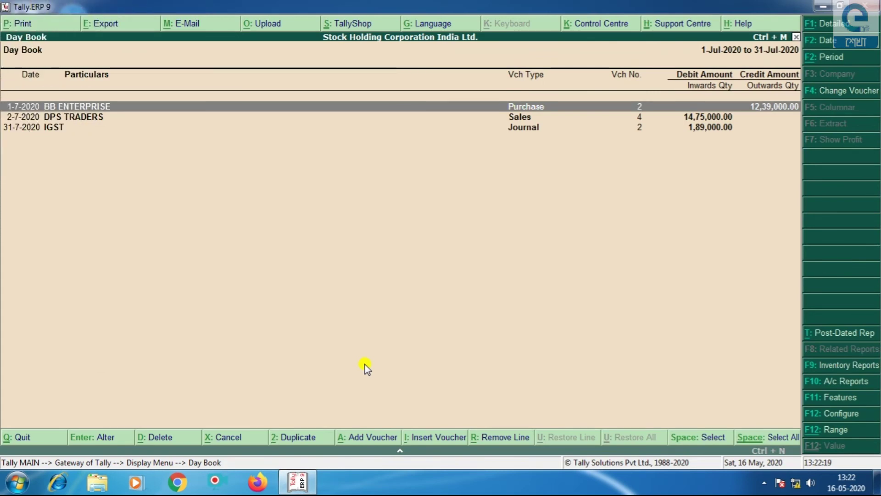
# Open the 31-7-2020 IGST journal voucher from the July Day Book and review its date and adjustment details.
pyautogui.press('Down')
pyautogui.press('Down')
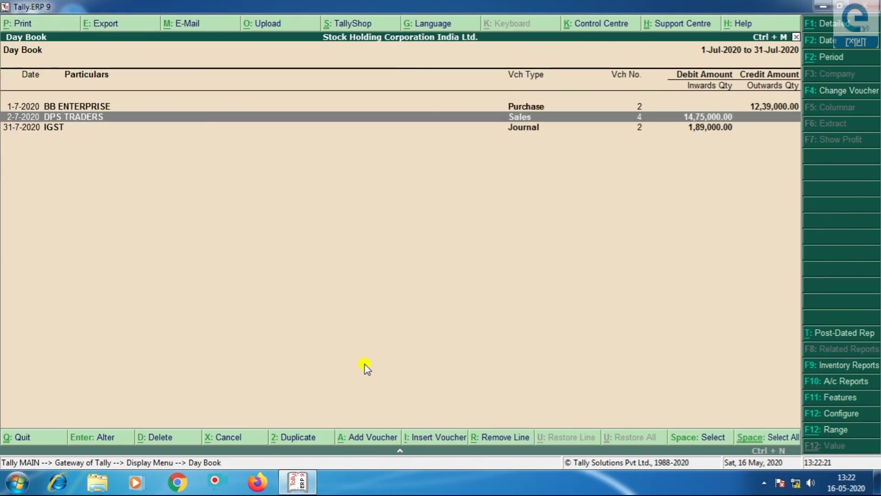
pyautogui.press('Up')
pyautogui.press('Up')
pyautogui.press('Down')
pyautogui.press('Down')
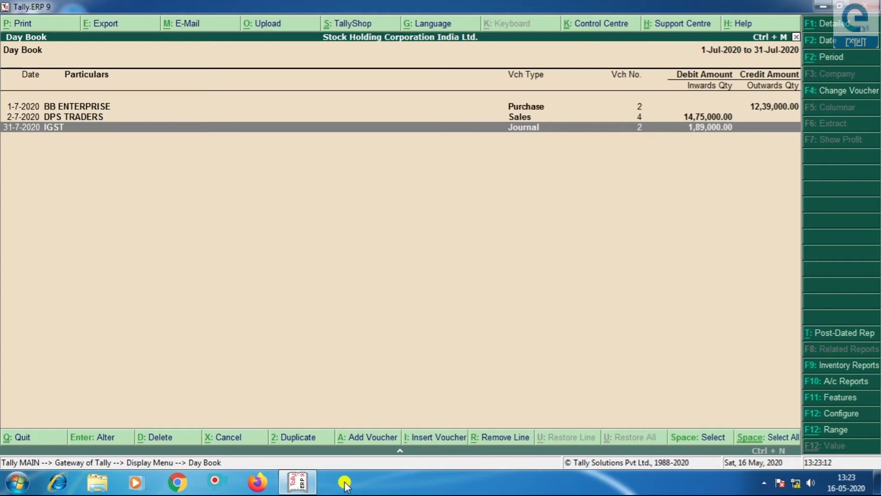
pyautogui.press('Return')
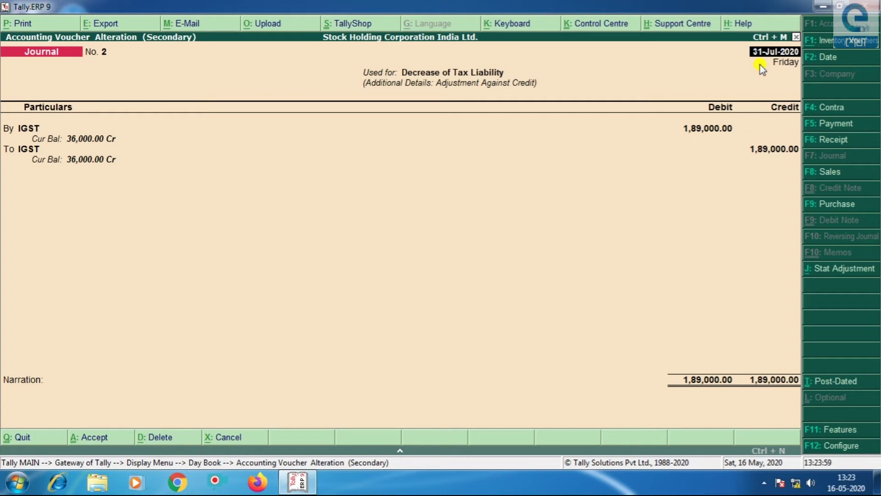
pyautogui.press('Return')
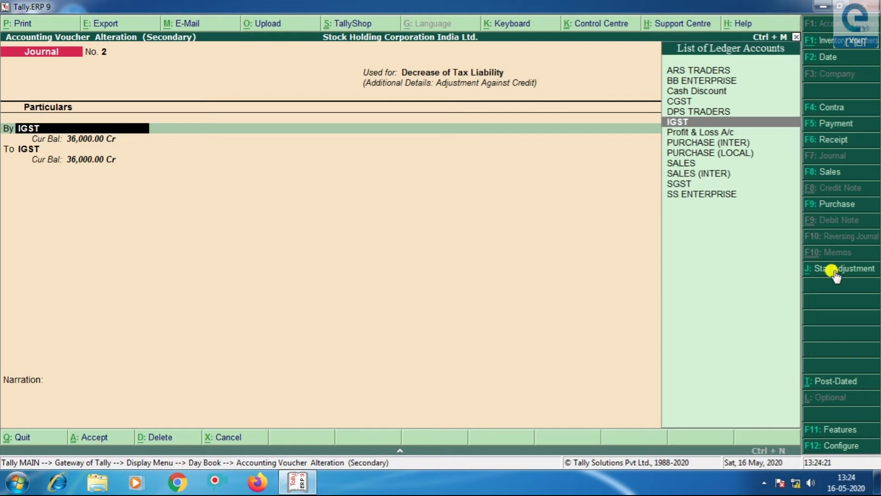
# Set the journal's stat adjustment to GST, Decrease of Tax Liability, with Adjustment Against Credit as the additional detail.
pyautogui.click(810, 275)
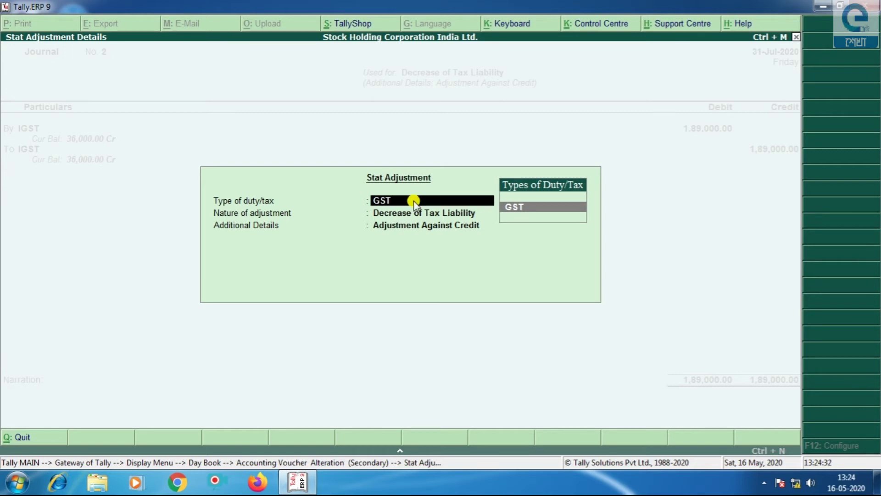
pyautogui.press('Return')
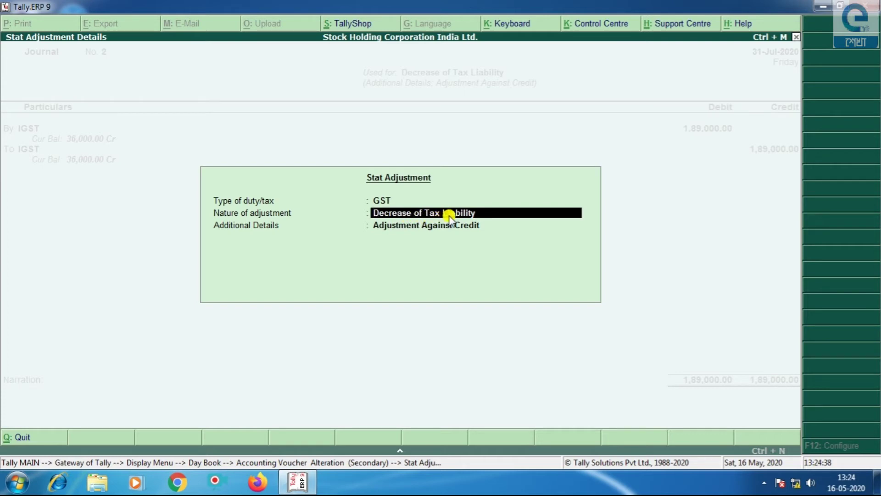
pyautogui.press('BackSpace')
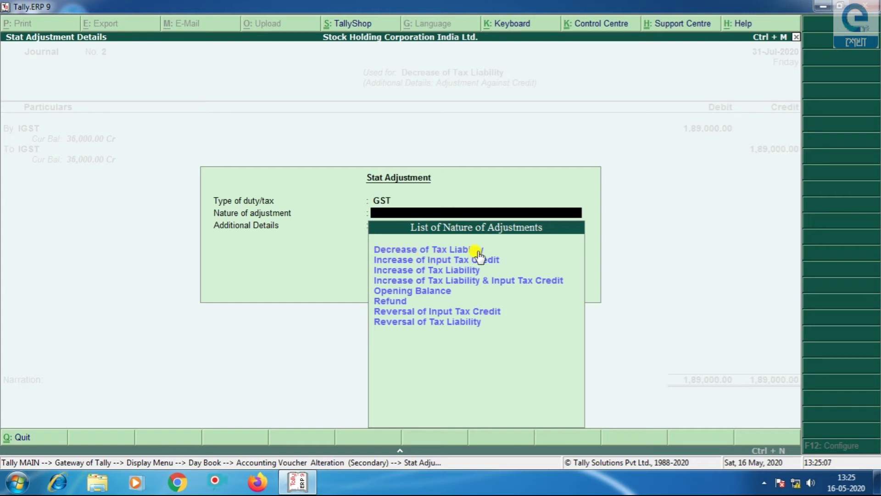
pyautogui.click(449, 252)
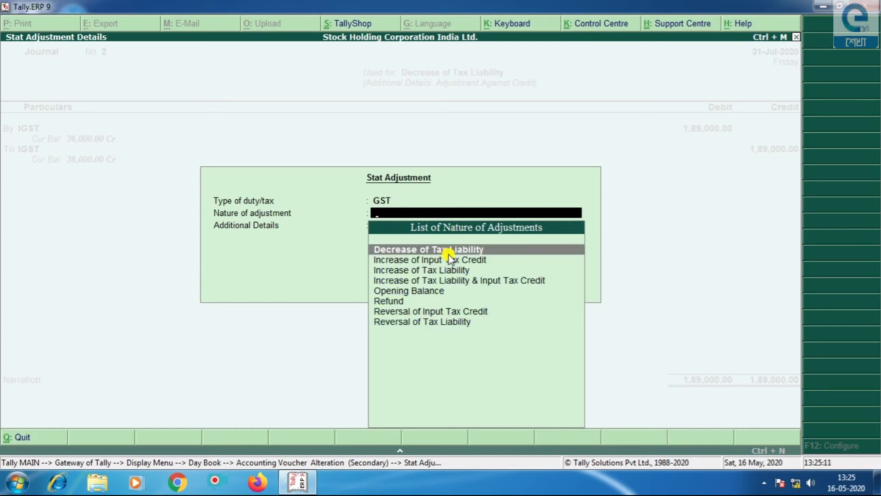
pyautogui.click(449, 252)
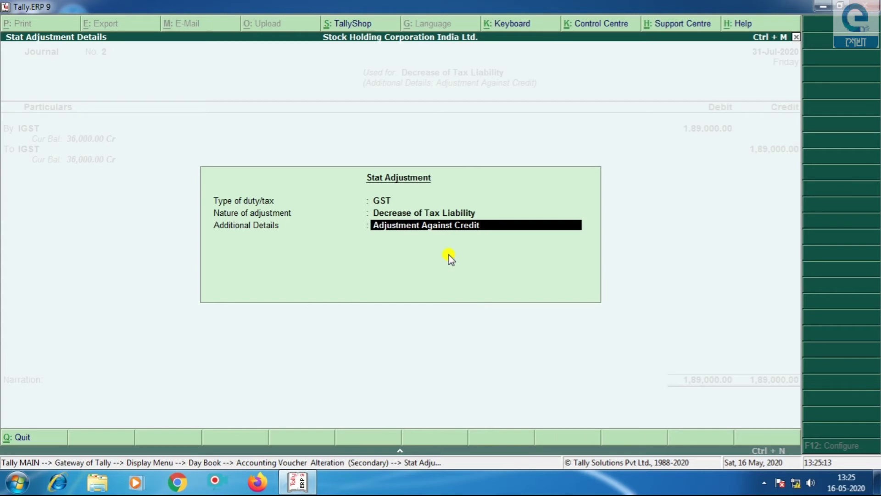
pyautogui.click(492, 230)
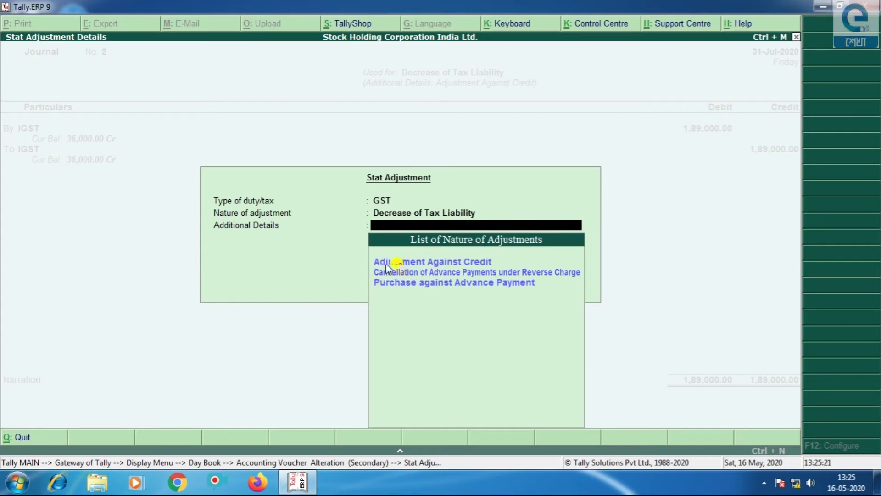
pyautogui.click(401, 263)
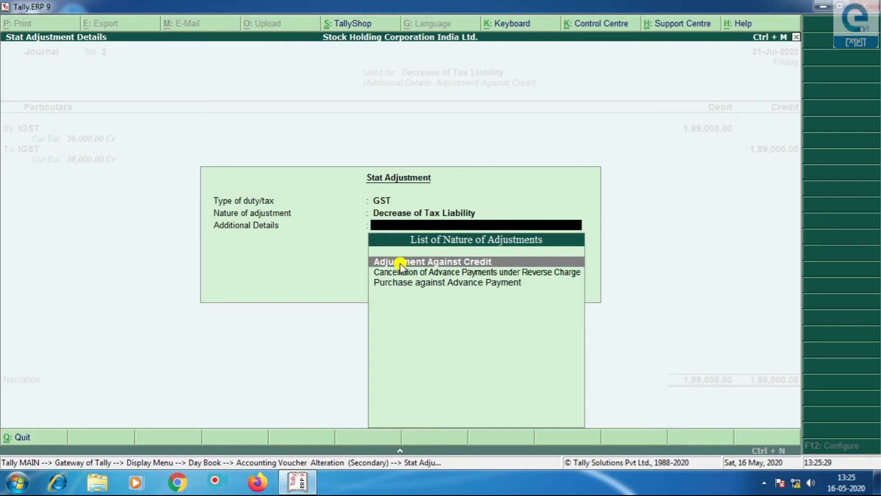
pyautogui.click(510, 265)
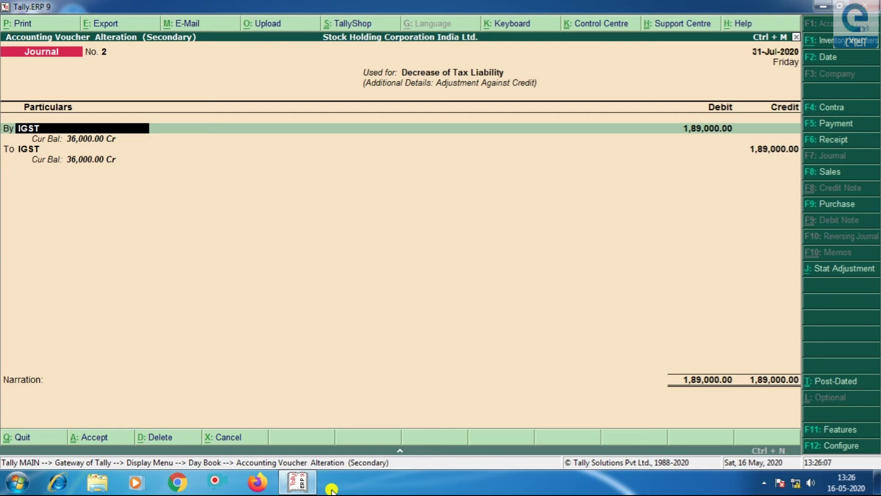
# In the GST details of the debited IGST line, keep the 18% rate and set the taxable value to 1050000.
pyautogui.press('Return')
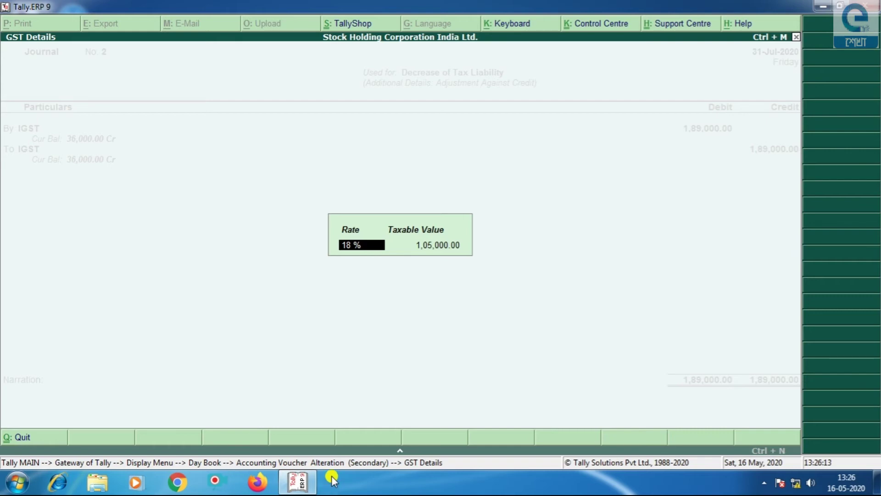
pyautogui.press('Return')
pyautogui.press('BackSpace')
pyautogui.press('BackSpace')
pyautogui.press('BackSpace')
pyautogui.press('BackSpace')
pyautogui.press('BackSpace')
pyautogui.press('BackSpace')
pyautogui.write('105000')
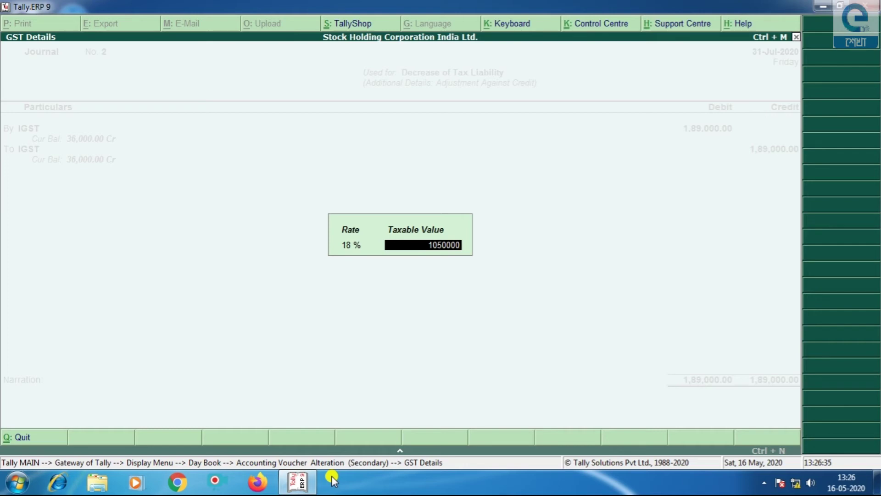
pyautogui.press('Return')
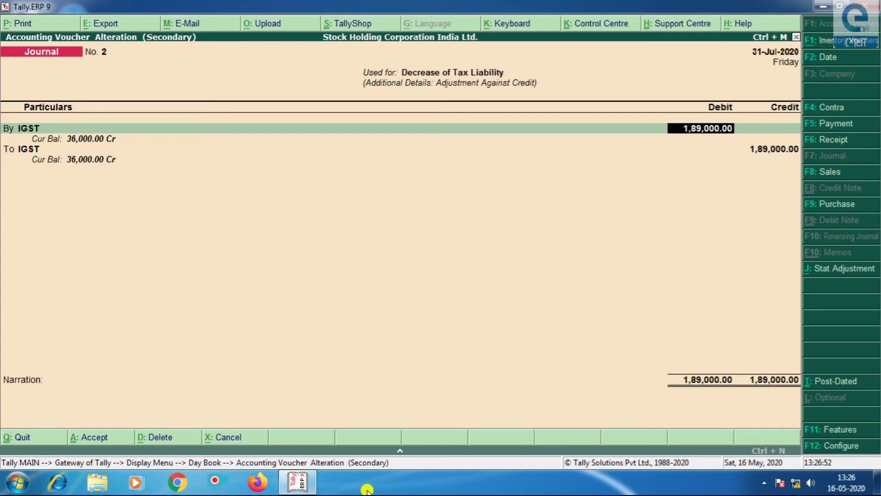
# Keep the 1,89,000.00 debit and credit on the IGST lines and accept the altered journal voucher.
pyautogui.press('Return')
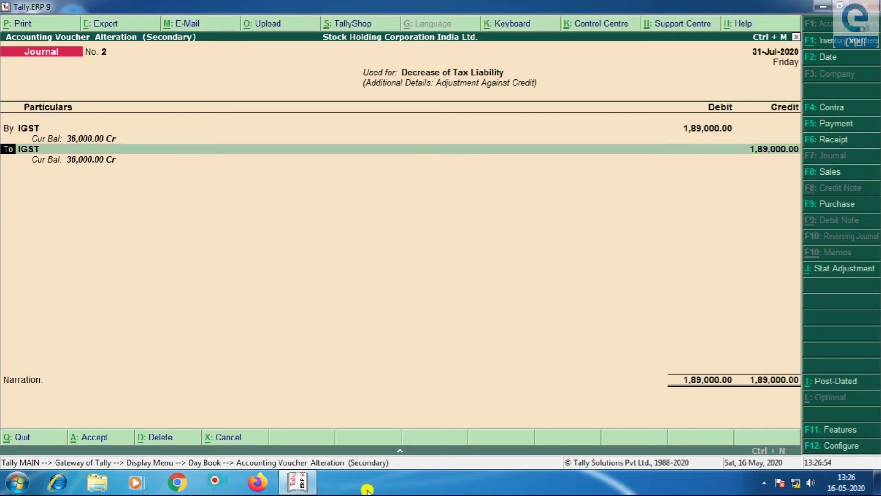
pyautogui.press('Return')
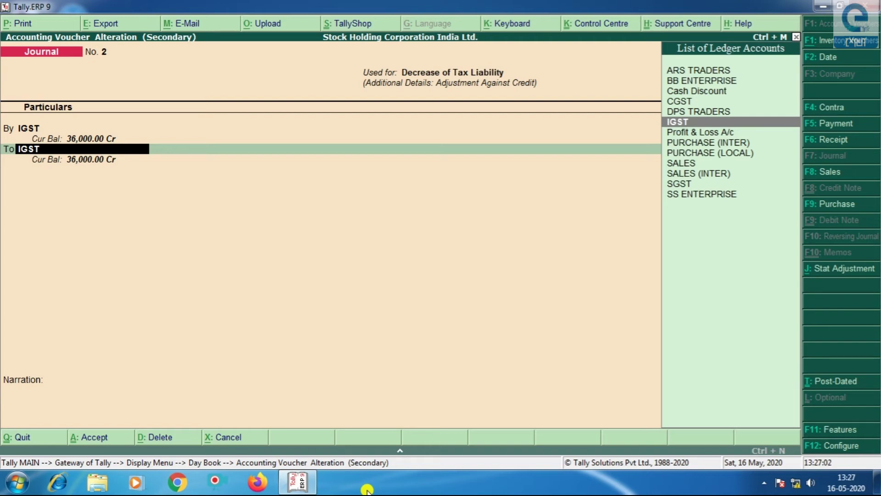
pyautogui.press('Return')
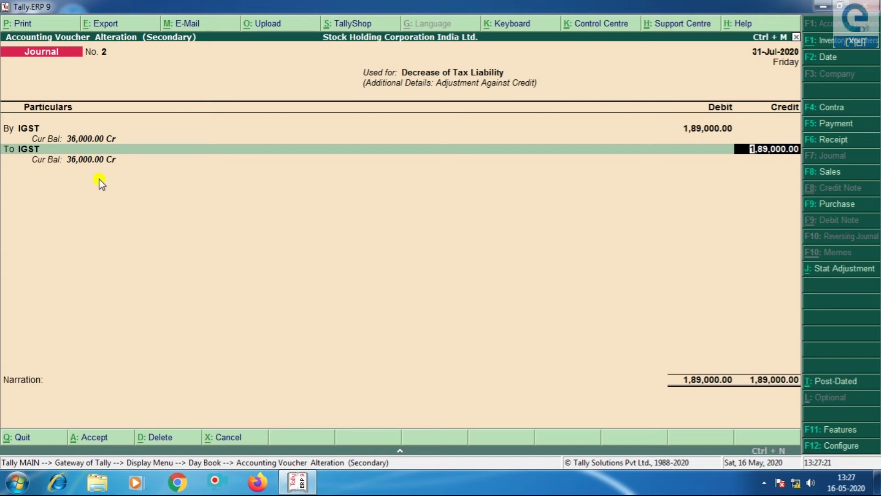
pyautogui.press('Return')
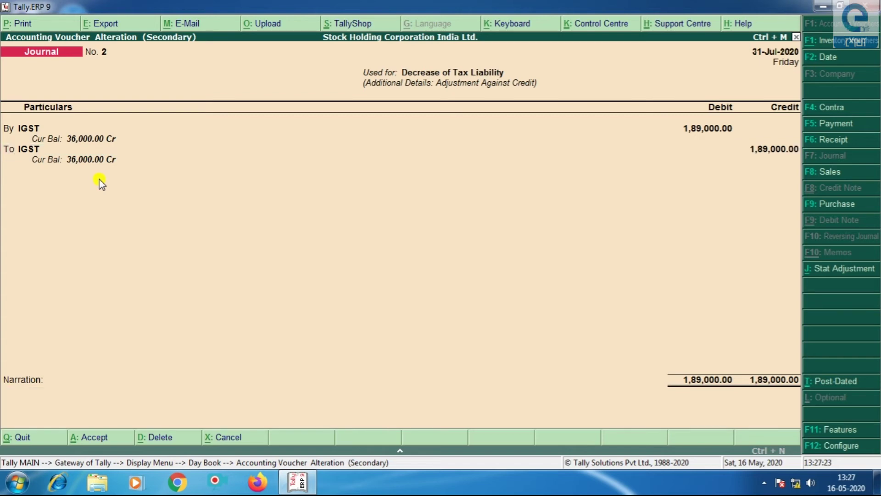
pyautogui.press('Return')
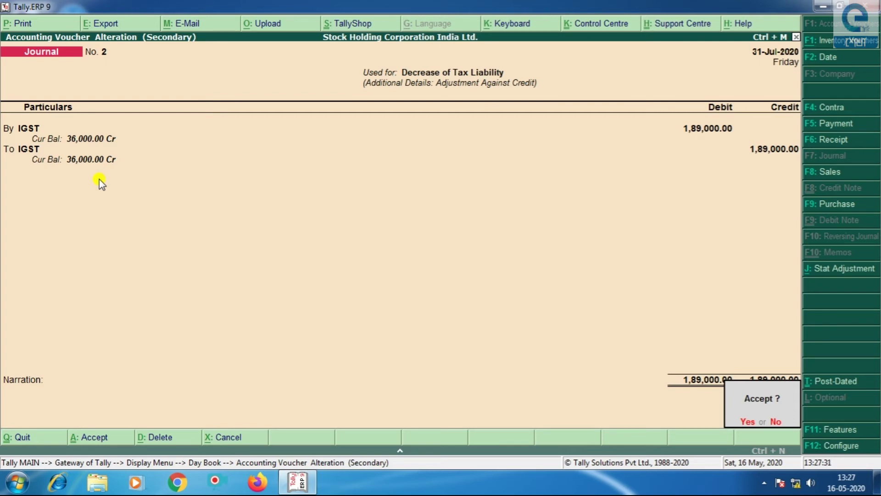
pyautogui.press('Return')
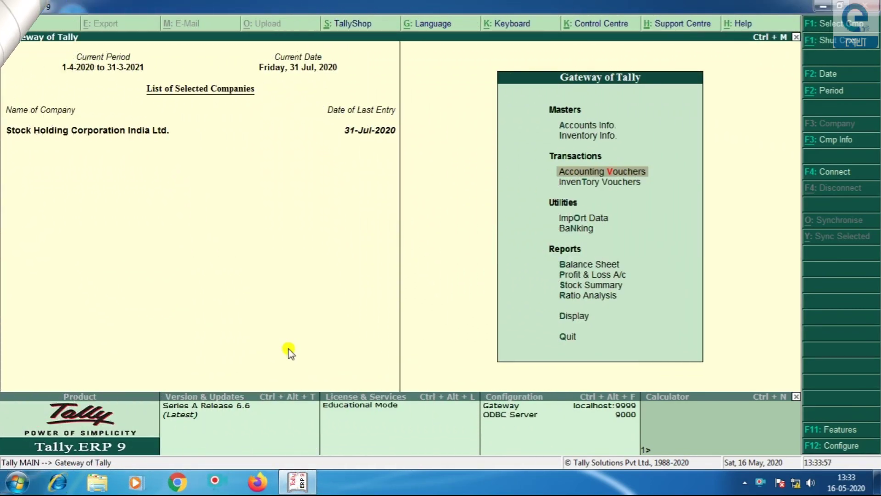
# Start a new payment voucher from the Gateway of Tally and date it 2-8-2020.
pyautogui.press('Up')
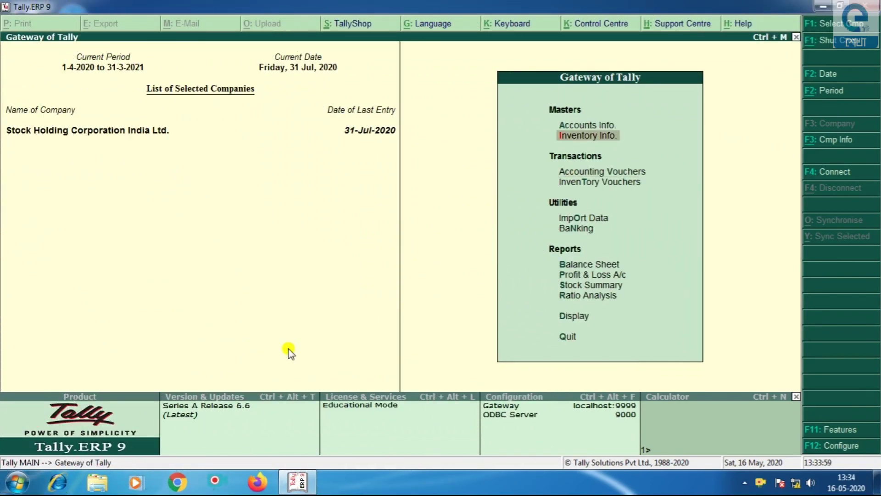
pyautogui.press('Down')
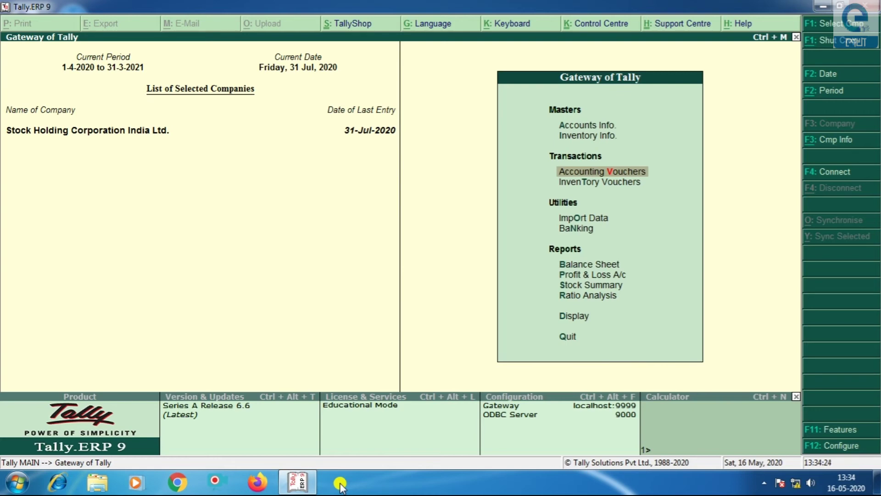
pyautogui.press('Return')
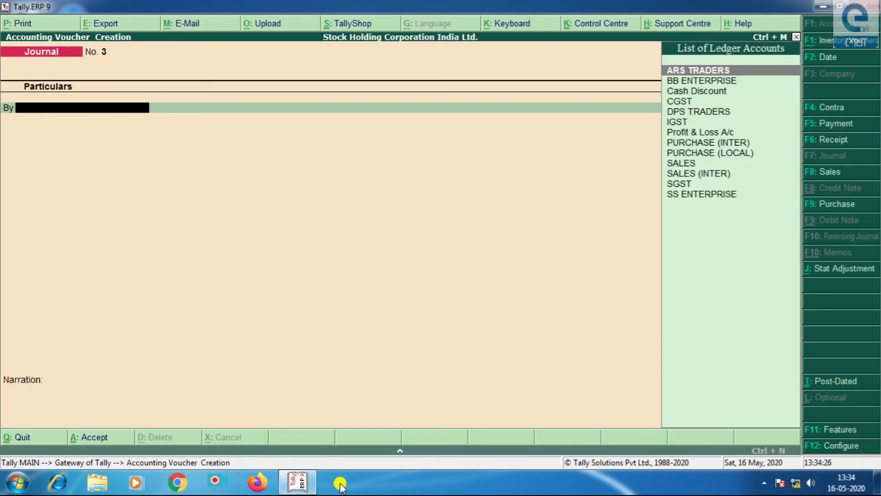
pyautogui.press('F5')
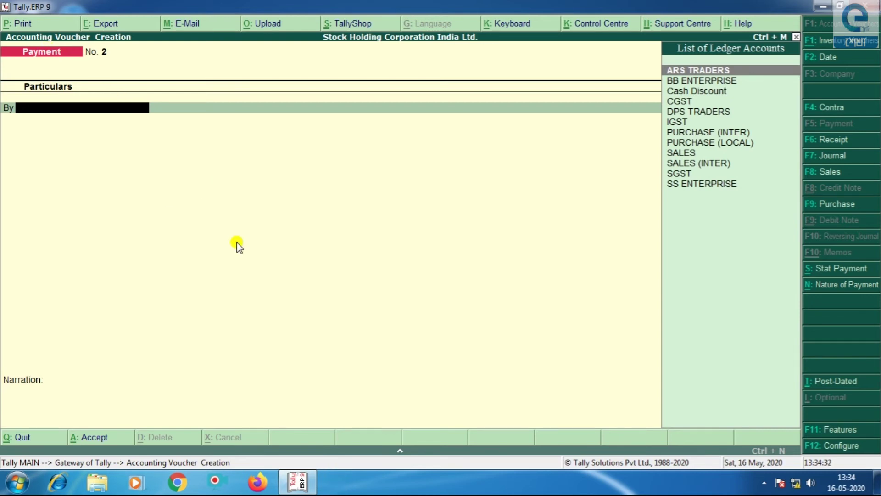
pyautogui.press('F2')
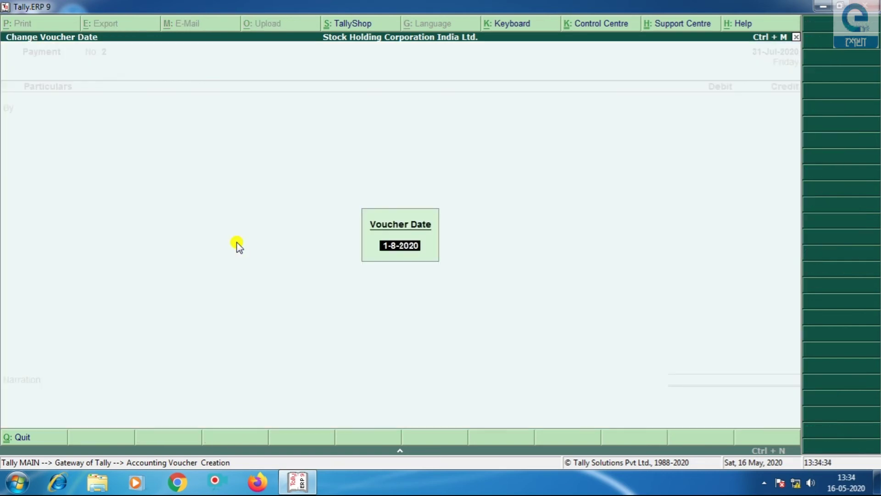
pyautogui.write('2.8')
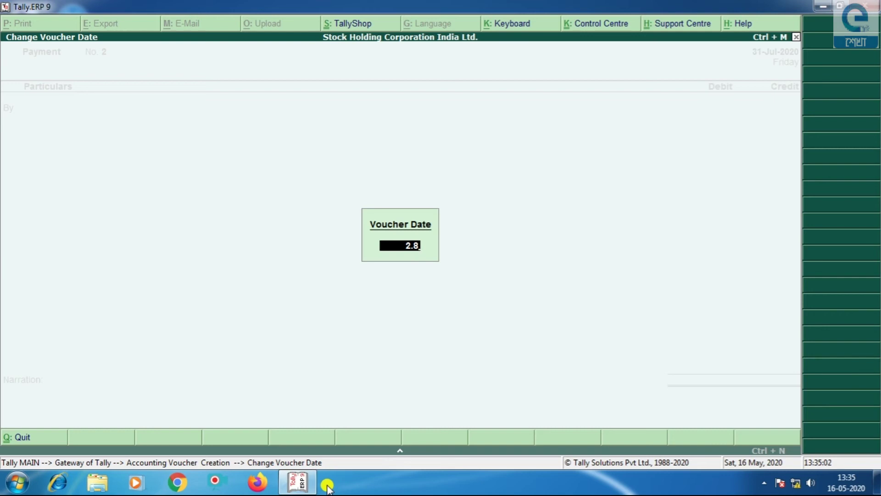
pyautogui.press('Return')
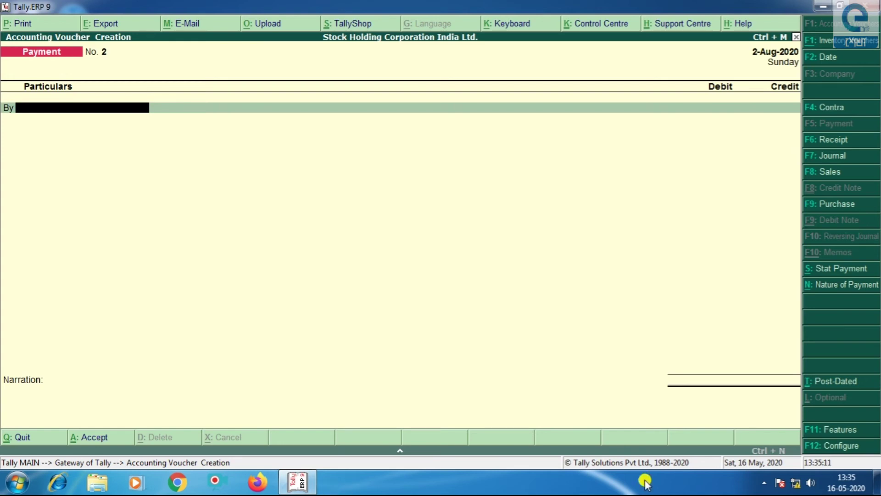
# Make it a statutory payment for GST covering 1-Jul-2020 to 31-Jul-2020 with payment type Regular.
pyautogui.click(832, 270)
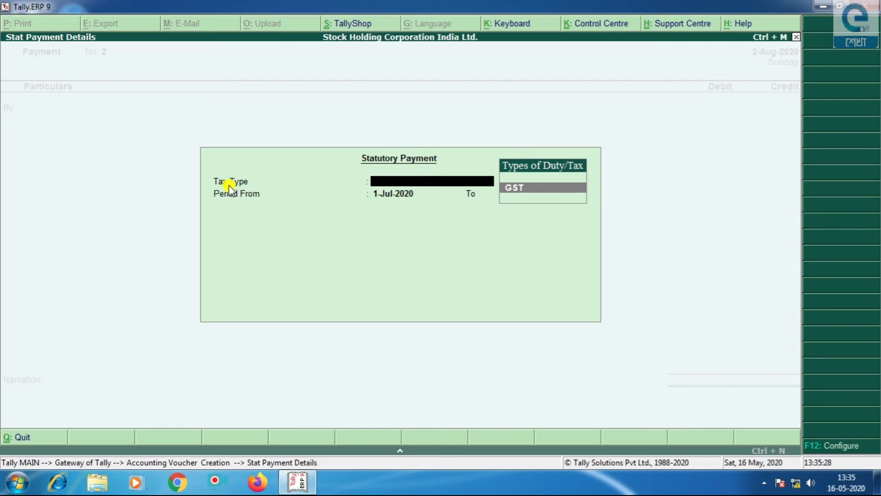
pyautogui.click(535, 191)
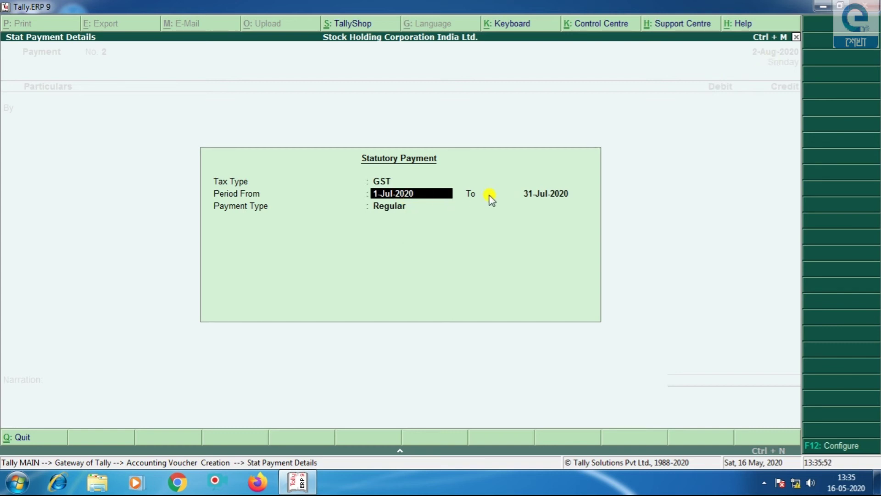
pyautogui.press('Return')
pyautogui.press('Return')
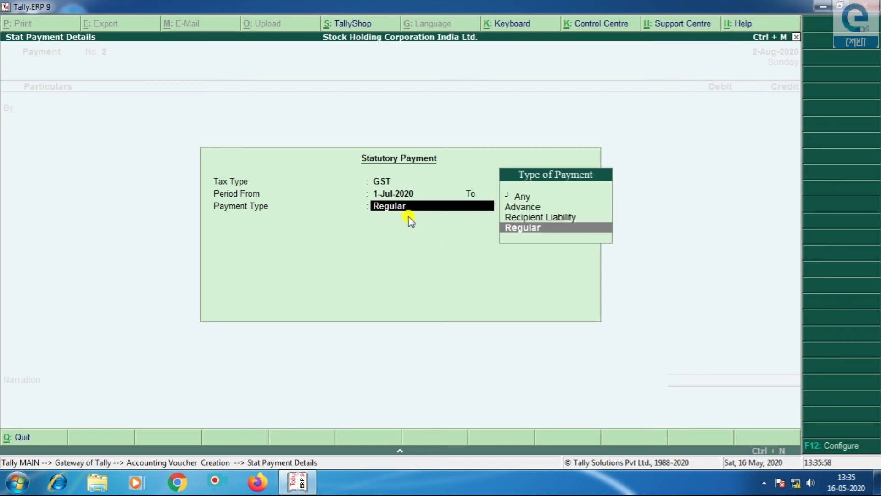
pyautogui.click(524, 228)
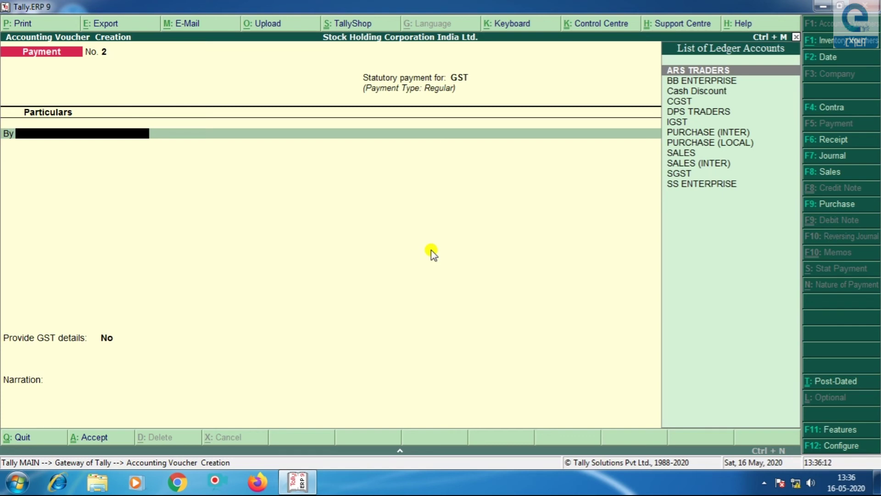
# Debit the IGST ledger with 36,000 in the payment voucher.
pyautogui.press('Down')
pyautogui.press('Down')
pyautogui.press('Down')
pyautogui.press('Down')
pyautogui.press('Down')
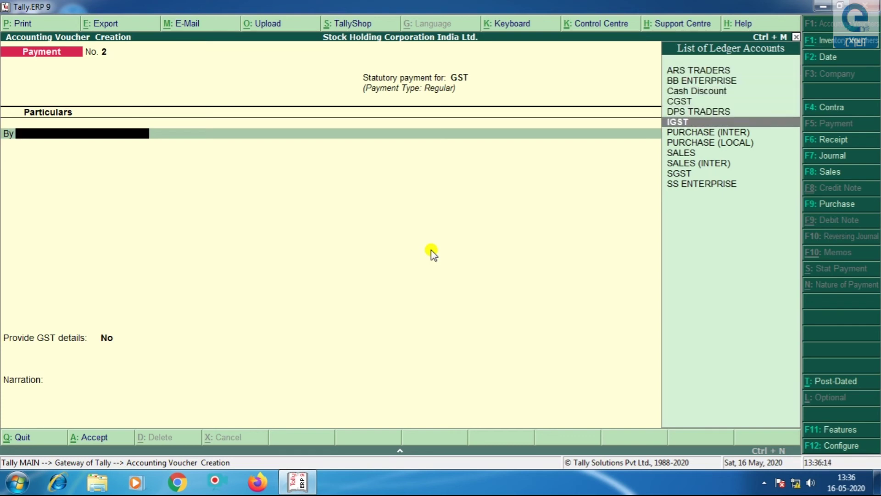
pyautogui.press('Return')
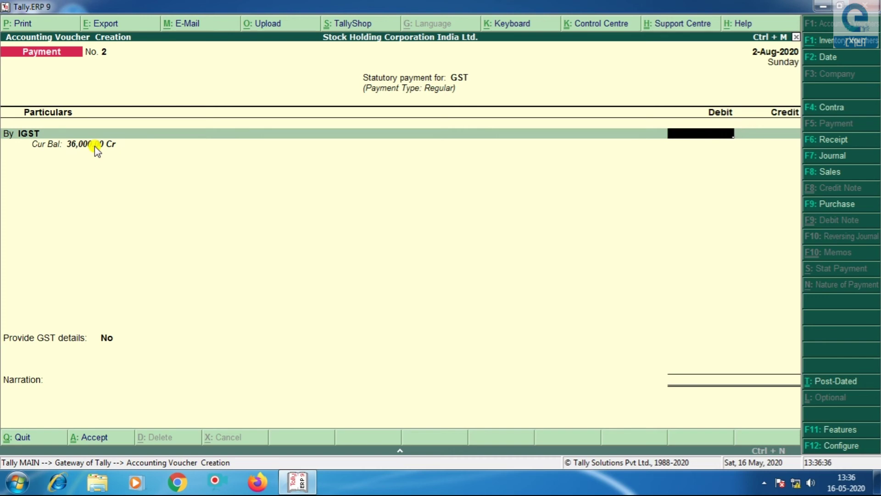
pyautogui.write('36000')
pyautogui.press('Return')
# Credit STATE BANK OF INDIA with 36,000 and allocate it as a cheque dated 2-Aug-2020, cheque range Not Applicable.
pyautogui.press('Return')
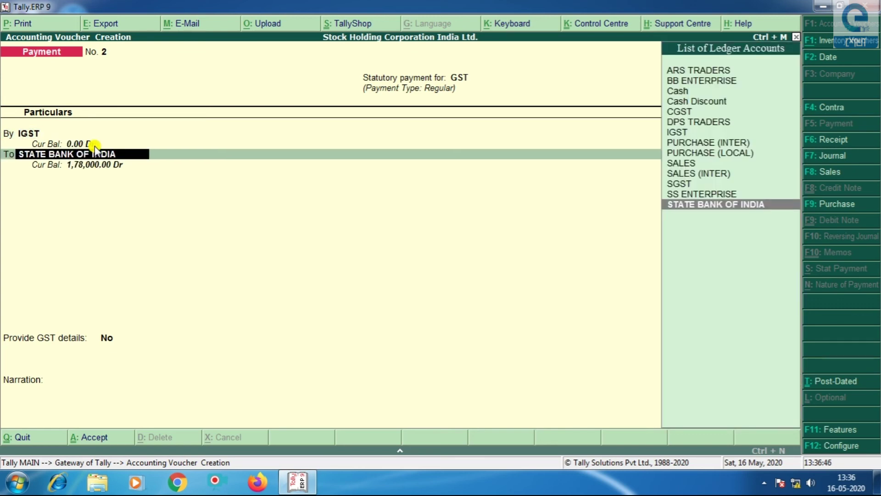
pyautogui.press('Return')
pyautogui.press('Return')
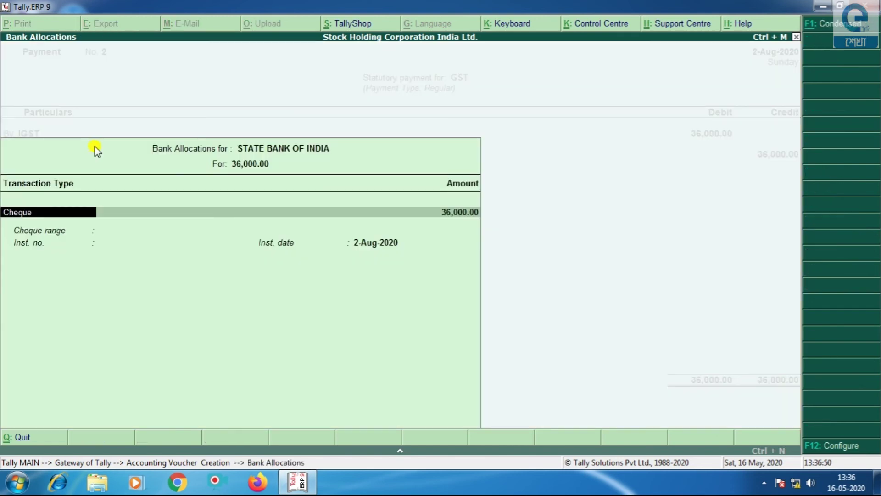
pyautogui.press('Return')
pyautogui.press('Return')
pyautogui.press('Return')
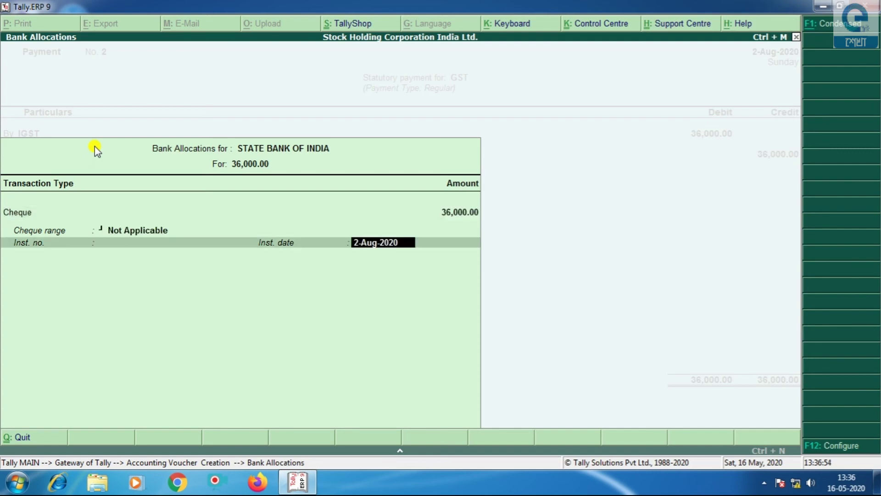
pyautogui.press('Return')
# Finish the cheque allocation and, in the GST bank details, set the payment mode to Net Banking - (e-payments) and the bank name to SBI.
pyautogui.press('Down')
pyautogui.press('Return')
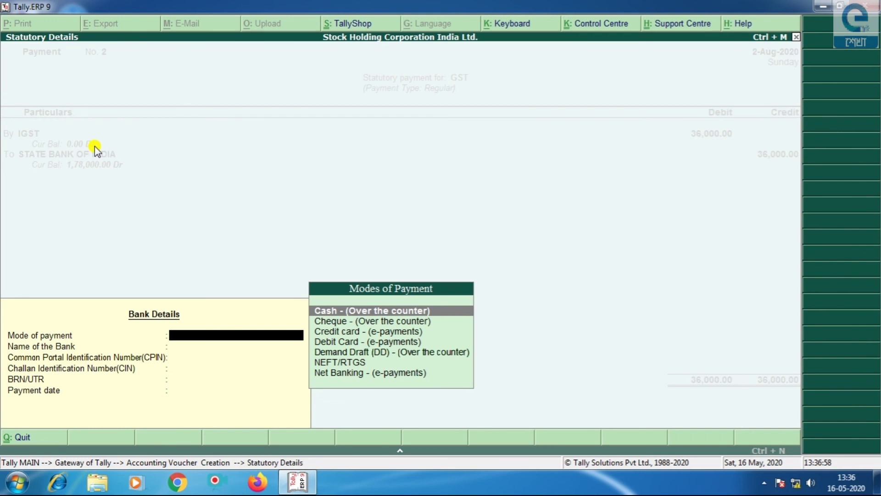
pyautogui.press('Down')
pyautogui.press('Down')
pyautogui.press('Down')
pyautogui.press('Down')
pyautogui.press('Down')
pyautogui.press('Down')
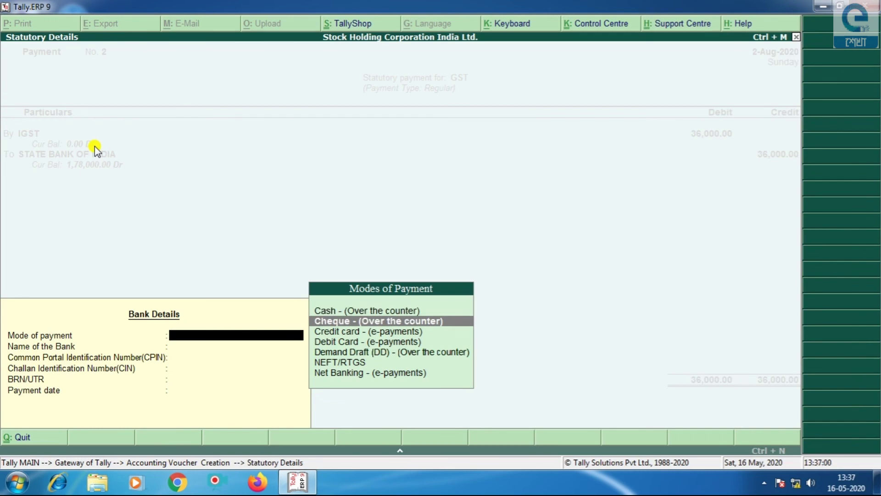
pyautogui.press('Return')
pyautogui.write('SBI')
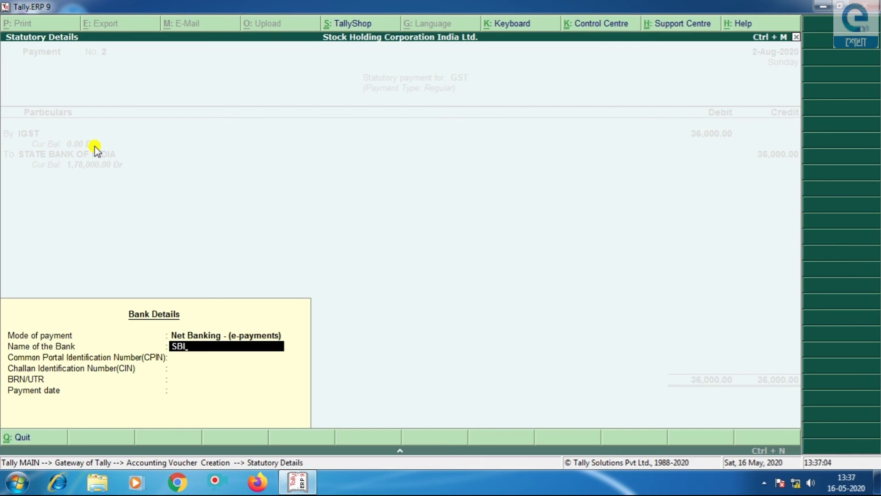
# Leave CPIN, CIN and BRN/UTR blank, set the payment date to 2.8.20, then save the payment voucher and exit voucher entry.
pyautogui.press('Return')
pyautogui.press('Return')
pyautogui.press('Return')
pyautogui.press('Return')
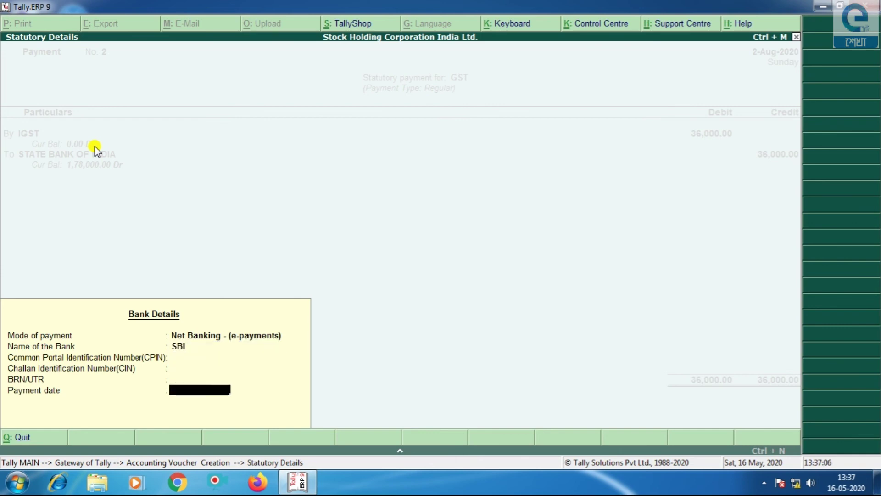
pyautogui.write('2.8.20')
pyautogui.press('Return')
pyautogui.press('Return')
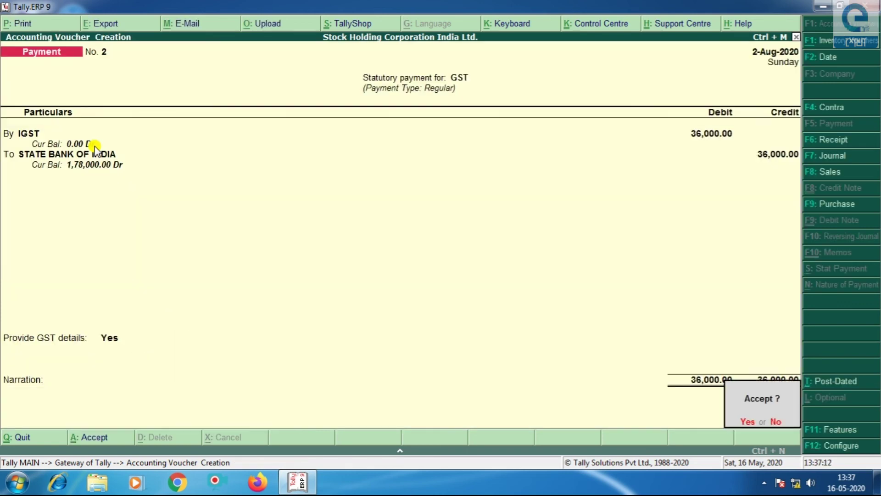
pyautogui.press('Return')
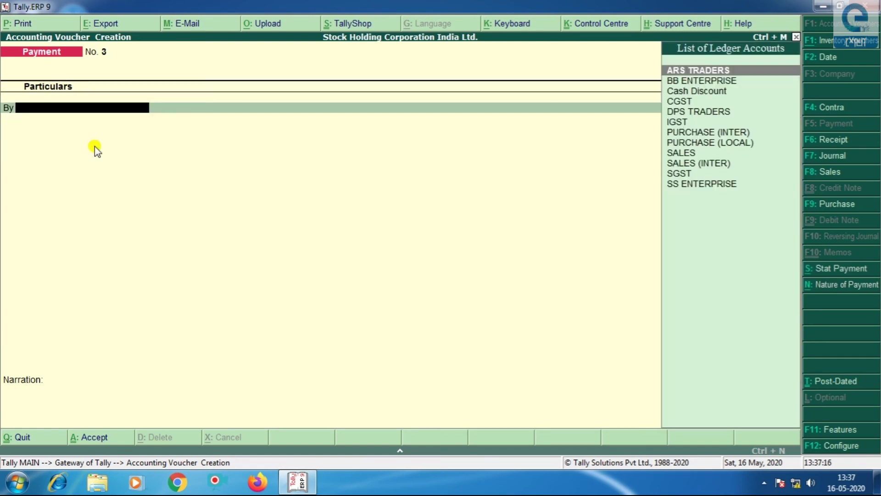
pyautogui.press('Escape')
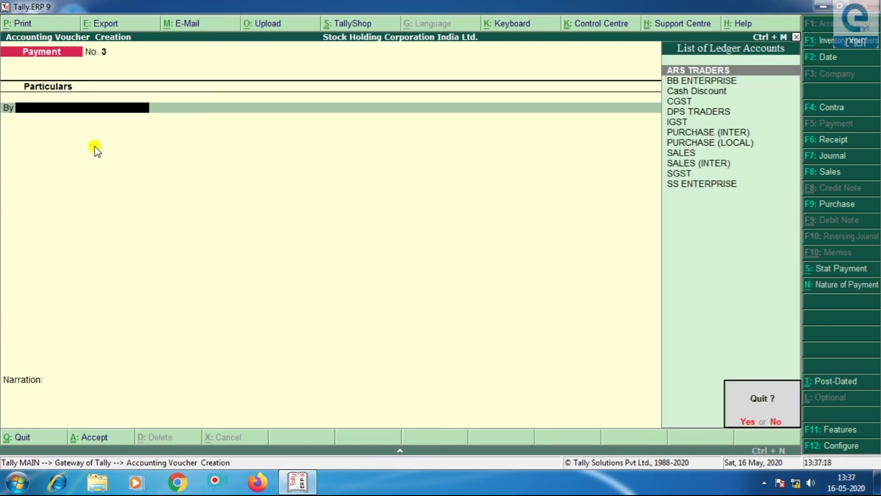
pyautogui.press('Return')
# Open the Balance Sheet from the Gateway of Tally and show it in detailed form.
pyautogui.press('Down')
pyautogui.press('Down')
pyautogui.press('Down')
pyautogui.press('Down')
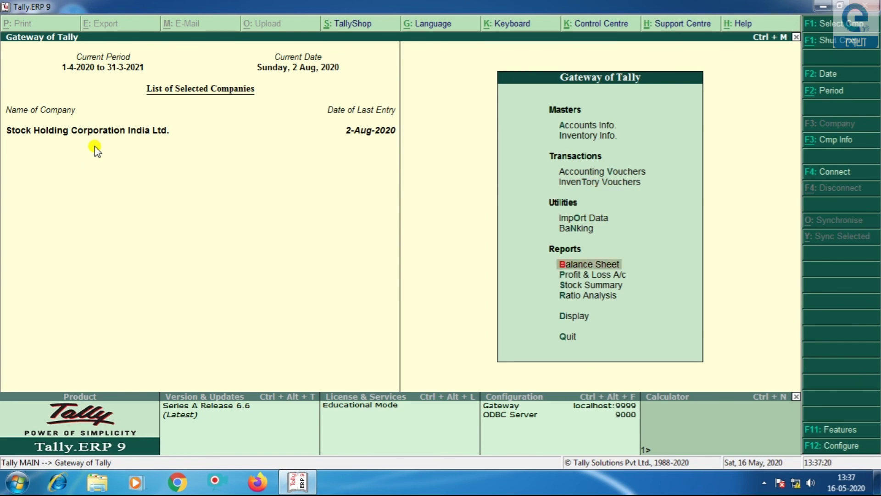
pyautogui.press('Return')
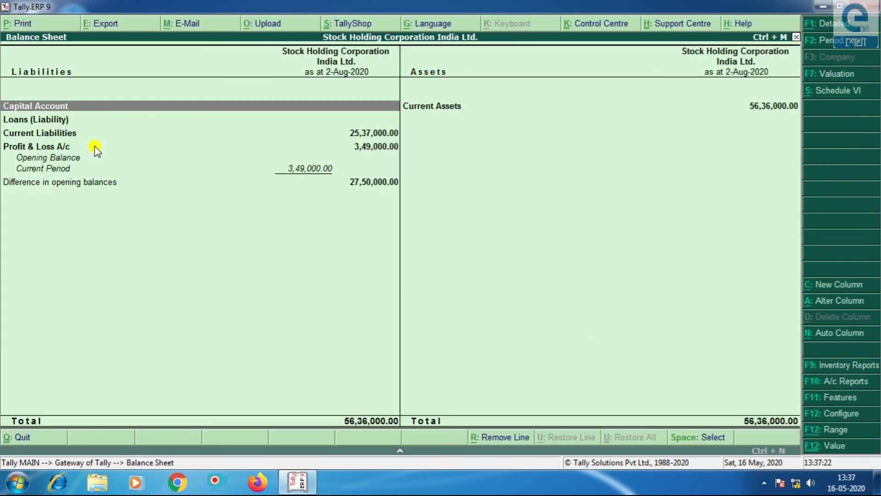
pyautogui.hotkey('alt', 'F1')
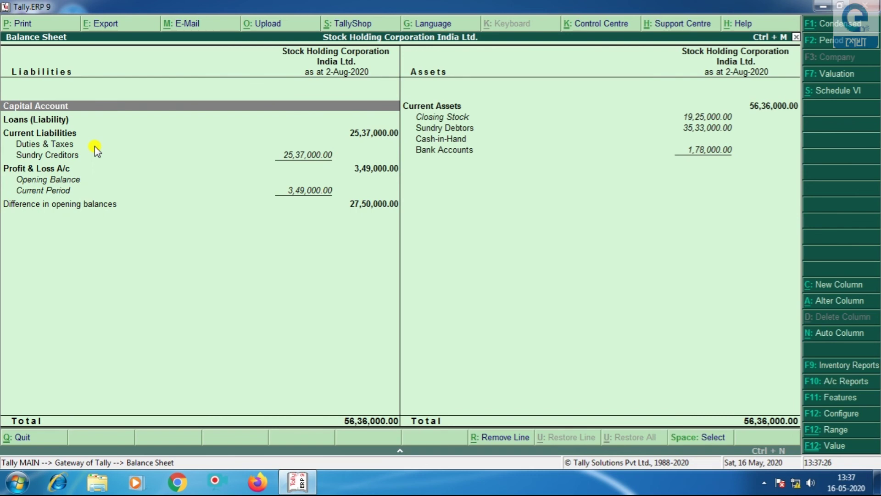
# Check the Duties & Taxes line under Current Liabilities, then return to the Gateway of Tally without quitting the program.
pyautogui.press('Down')
pyautogui.press('Down')
pyautogui.press('Down')
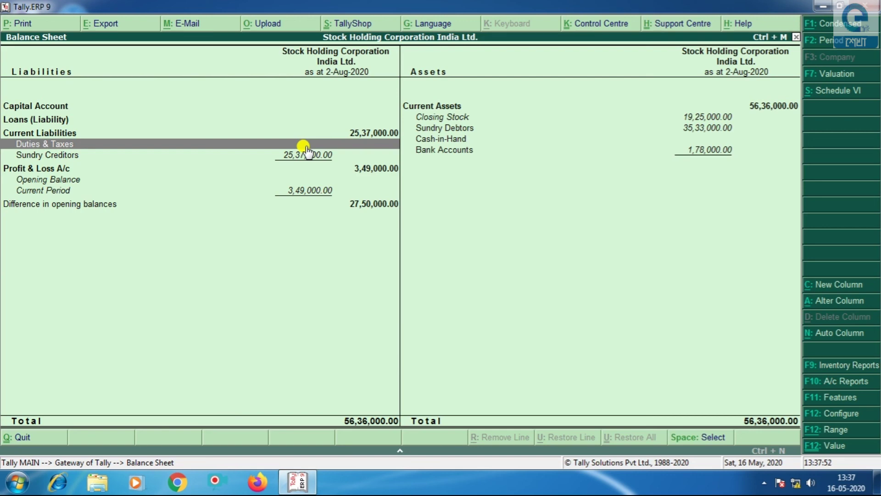
pyautogui.press('Escape')
pyautogui.press('Escape')
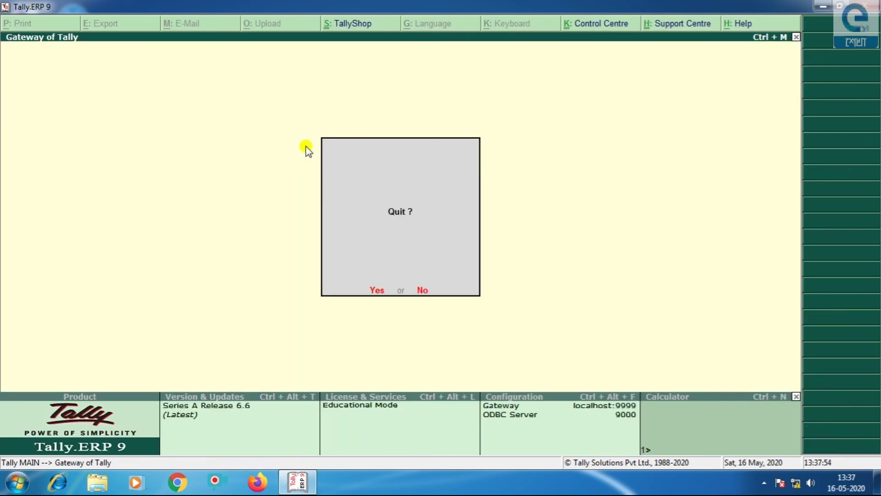
pyautogui.press('n')
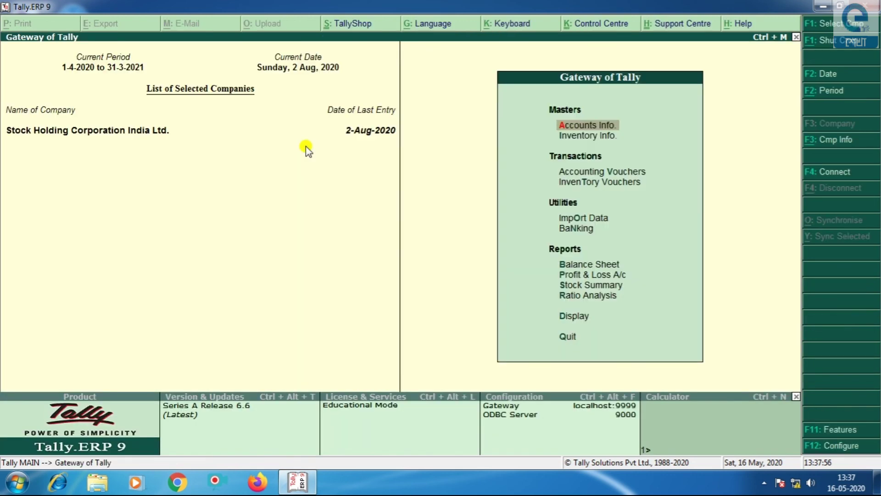